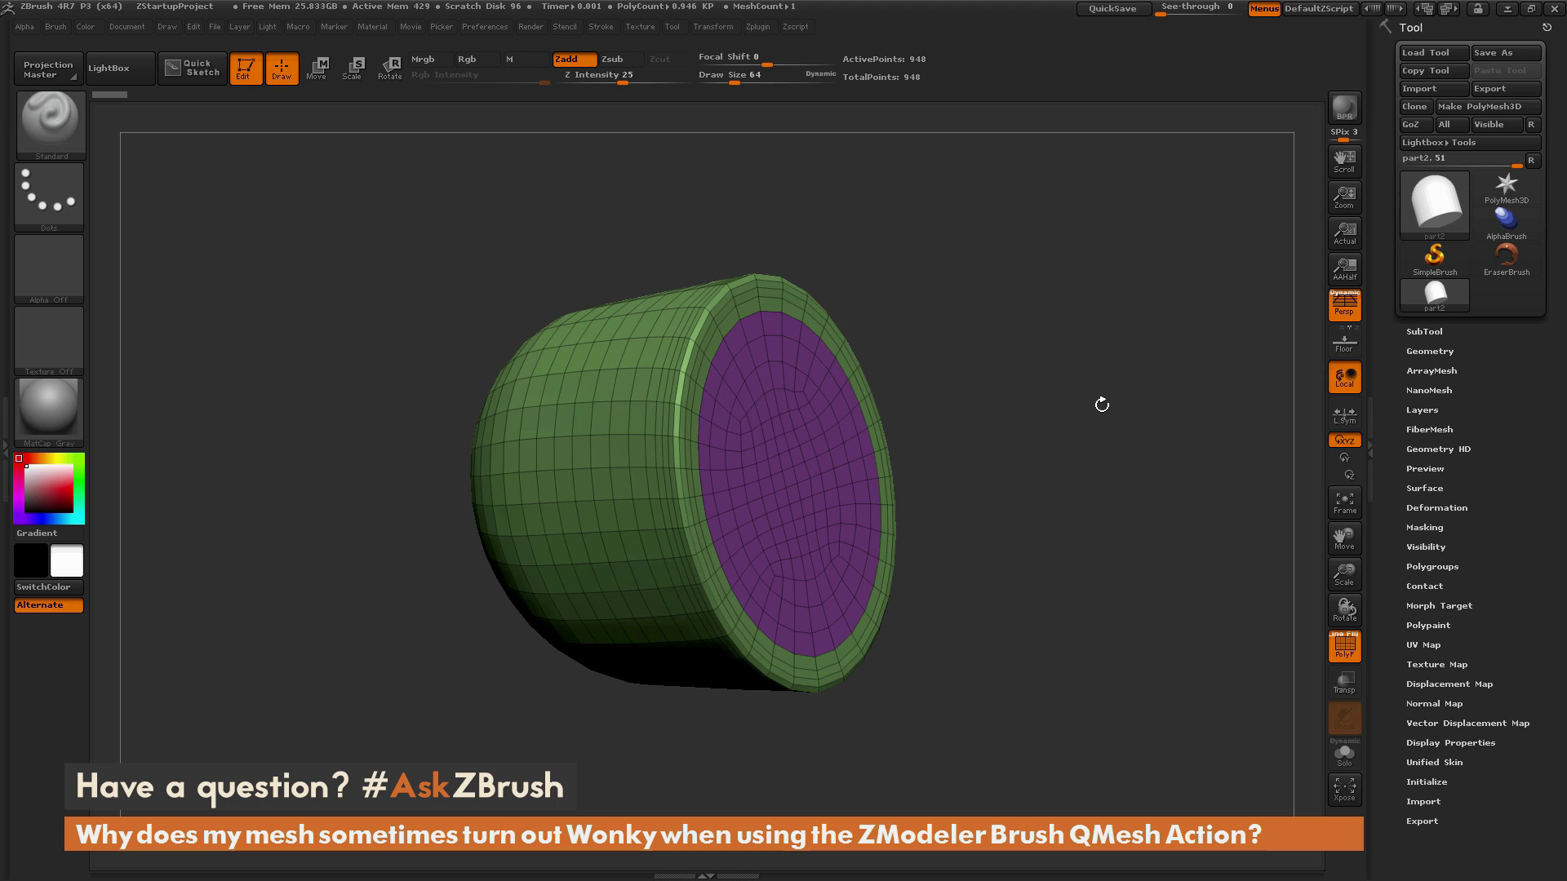
Check the example image, orbit the cylinder to show its purple cap, and filter the brushes to Z.
key("alt+Tab")
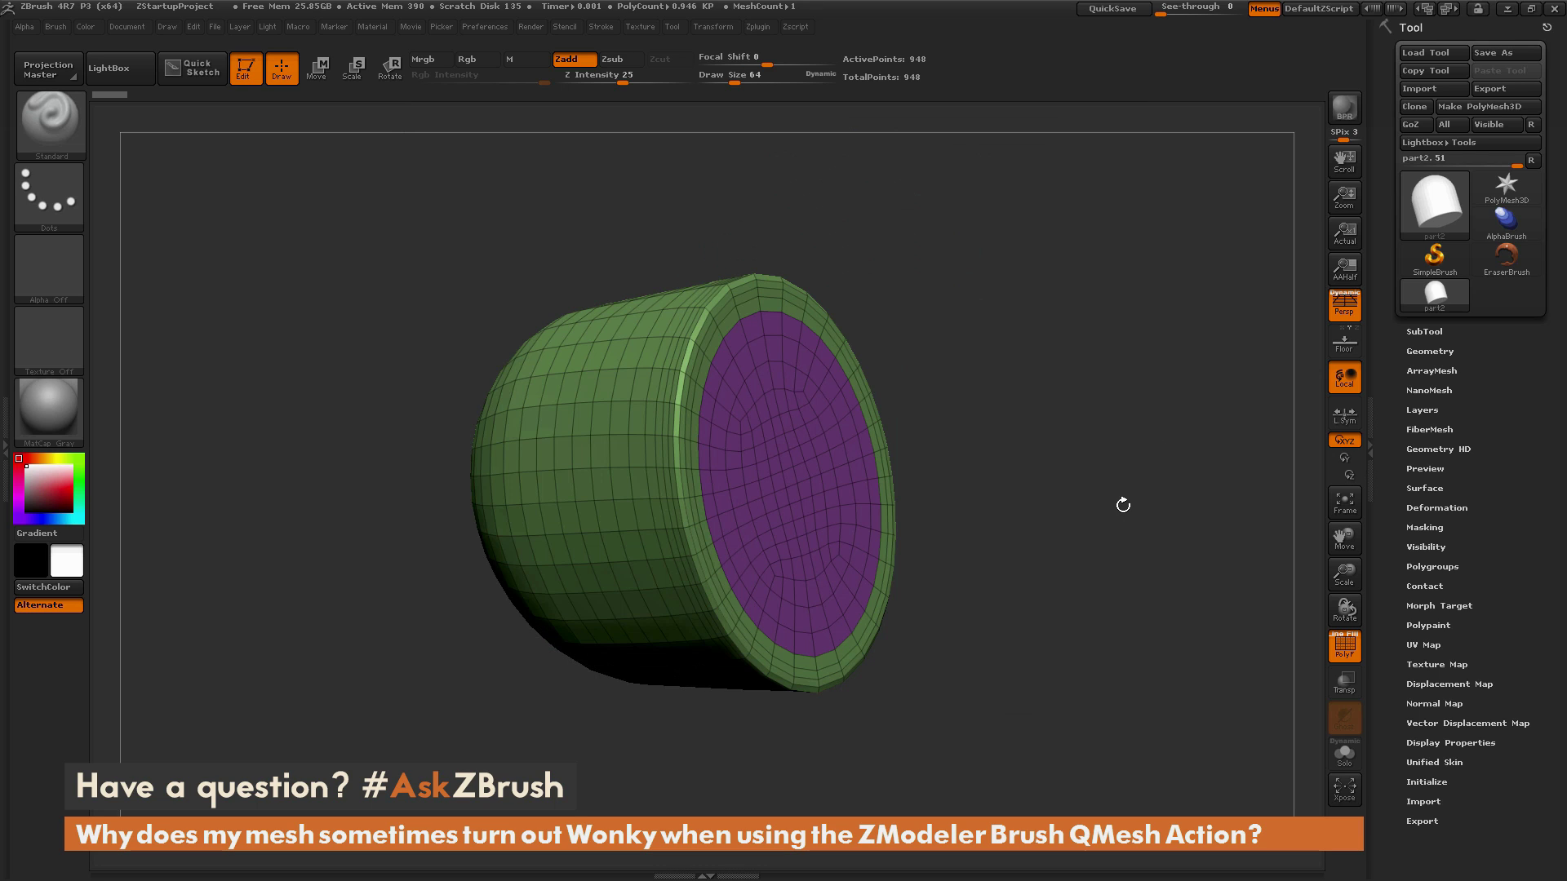
mouse_move(1119, 502)
left_mouse_down()
mouse_move(1167, 457)
mouse_move(700, 340)
mouse_move(1126, 481)
left_mouse_up()
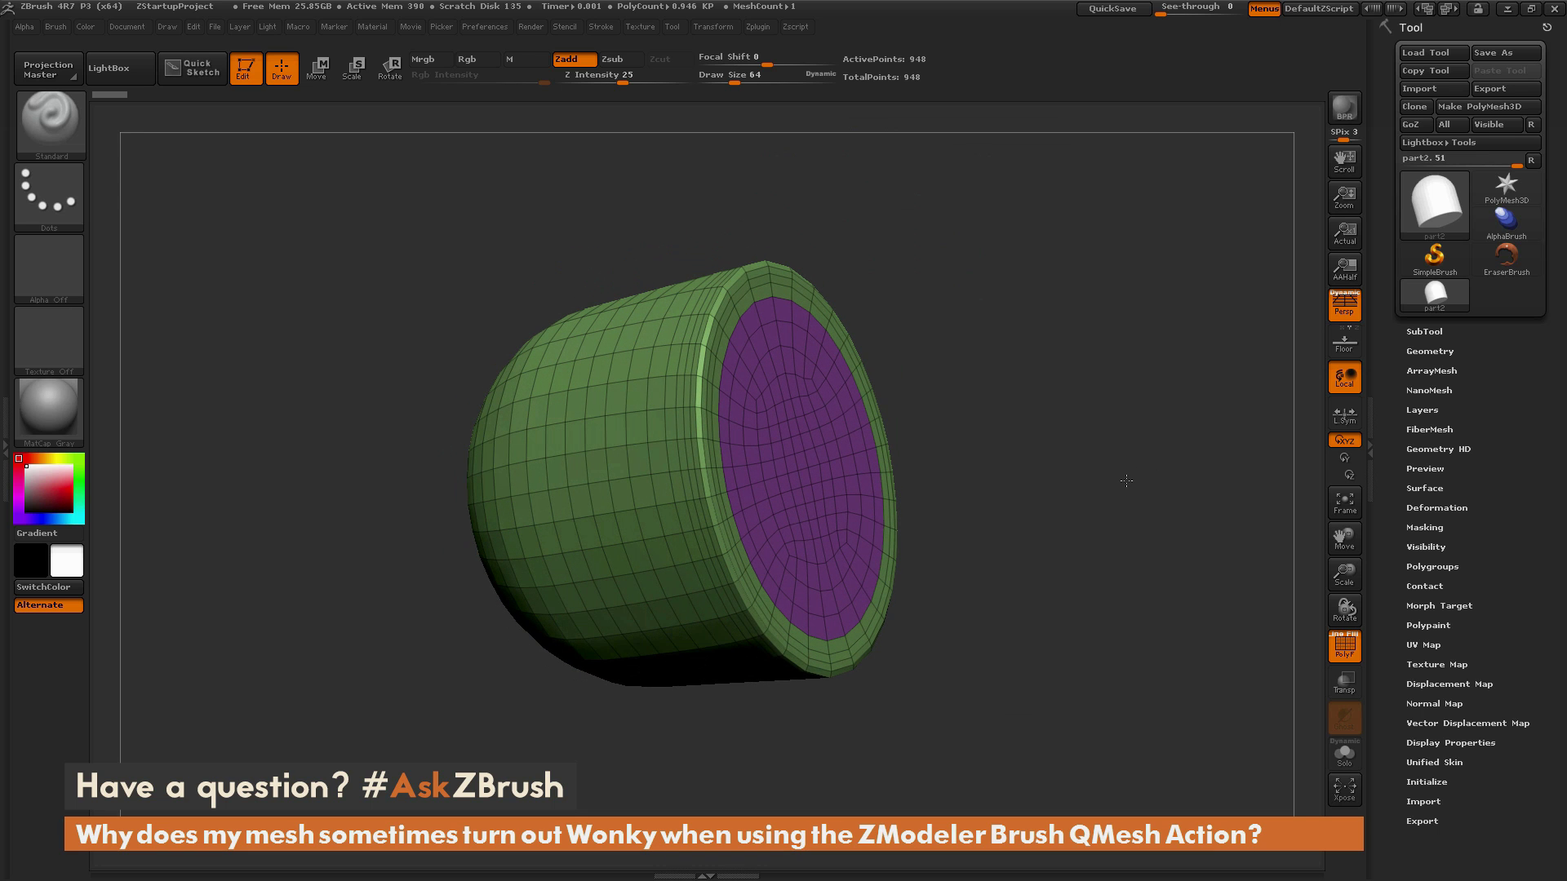
left_click_drag(1130, 416, 1123, 423)
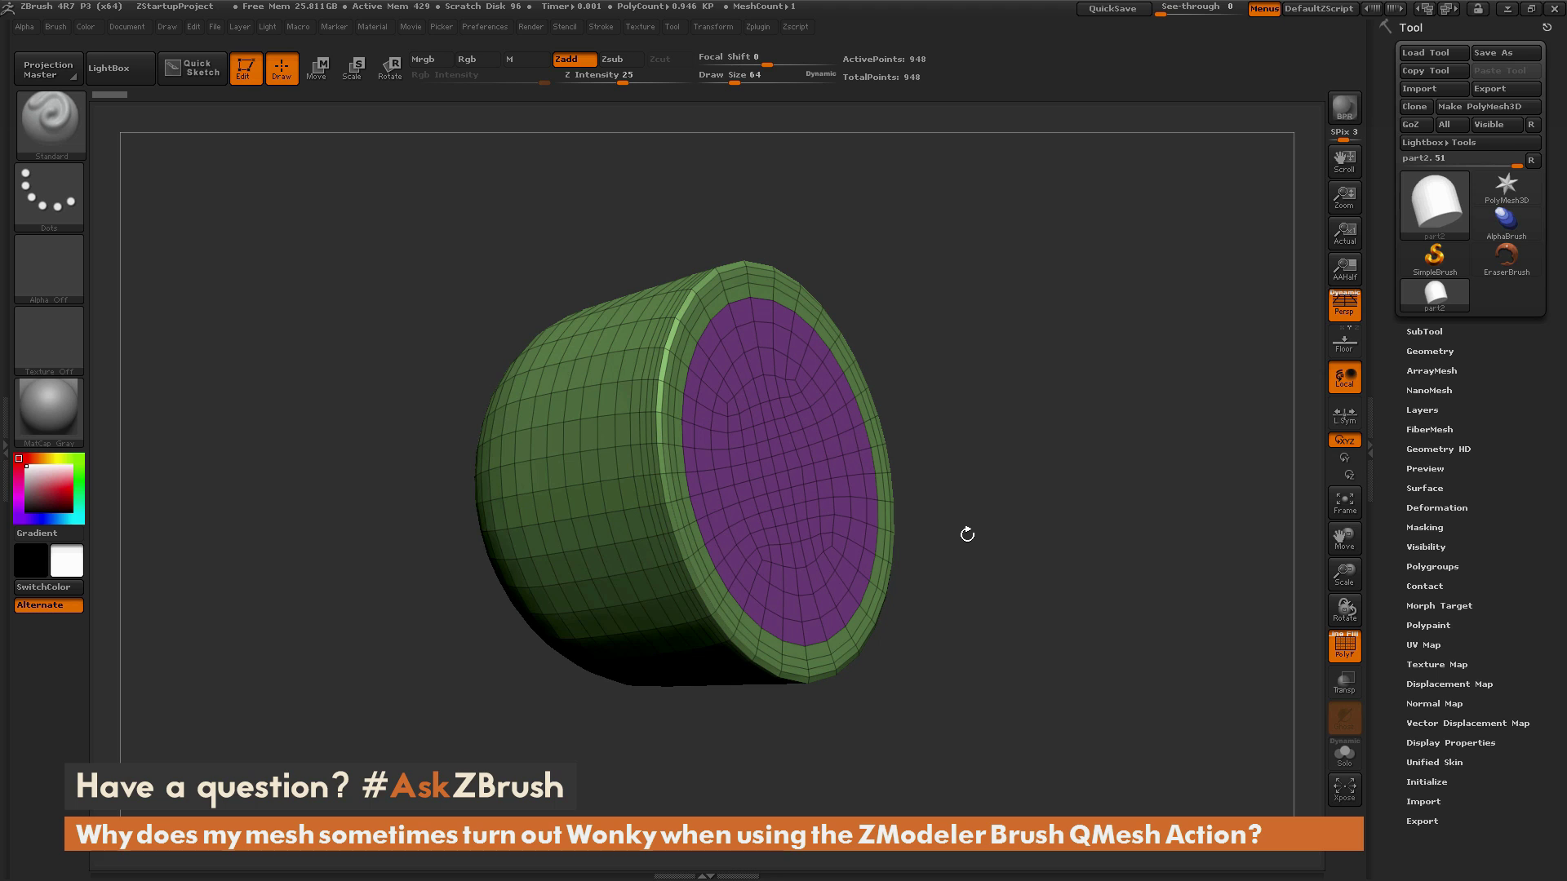
left_click(56, 129)
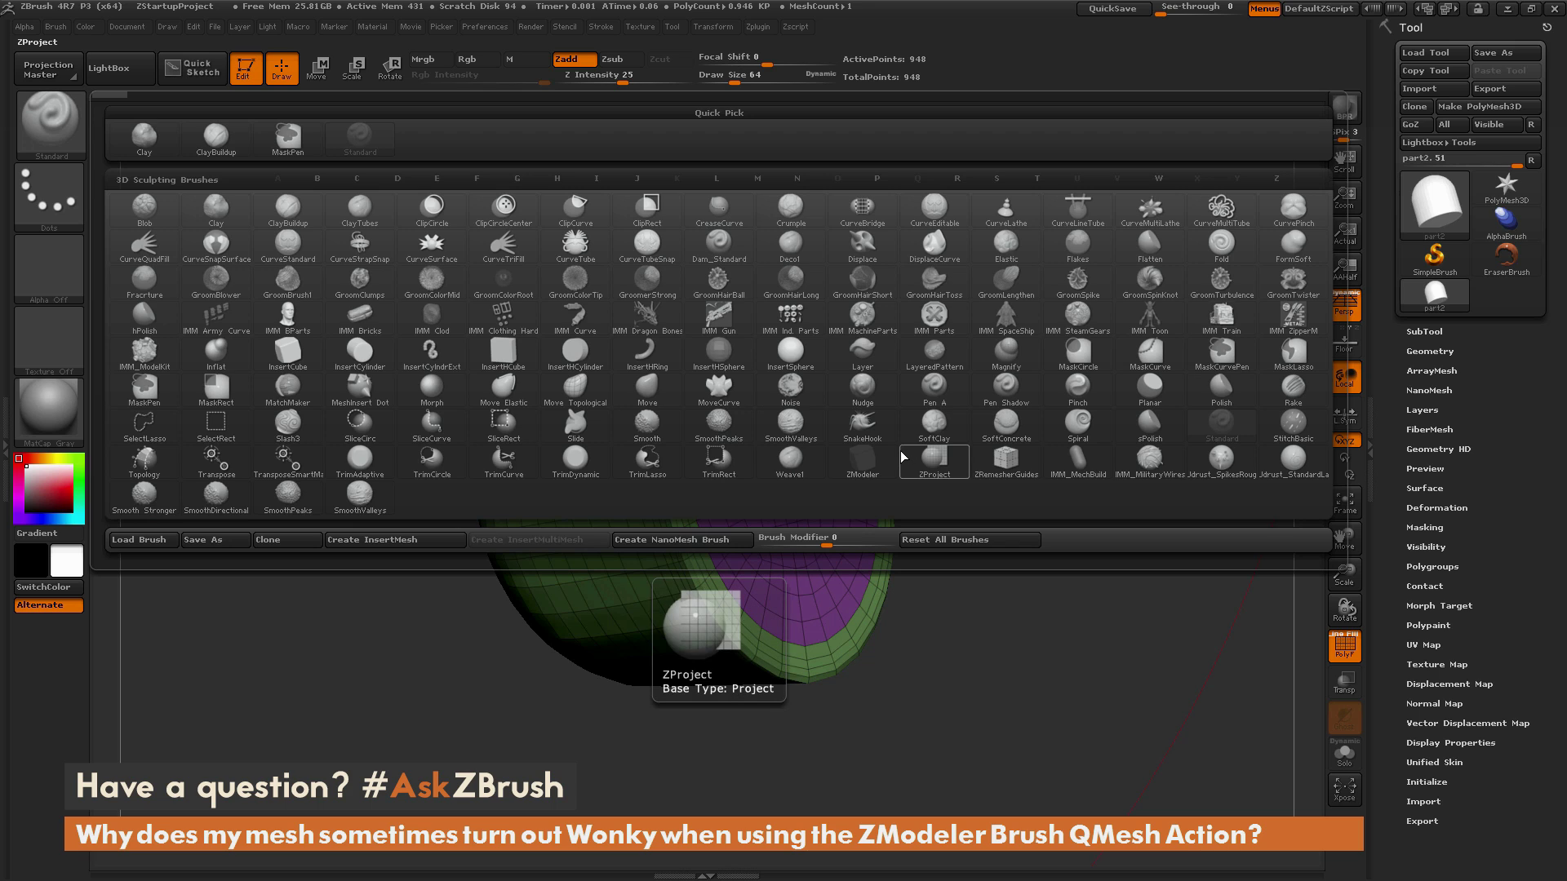
key("z")
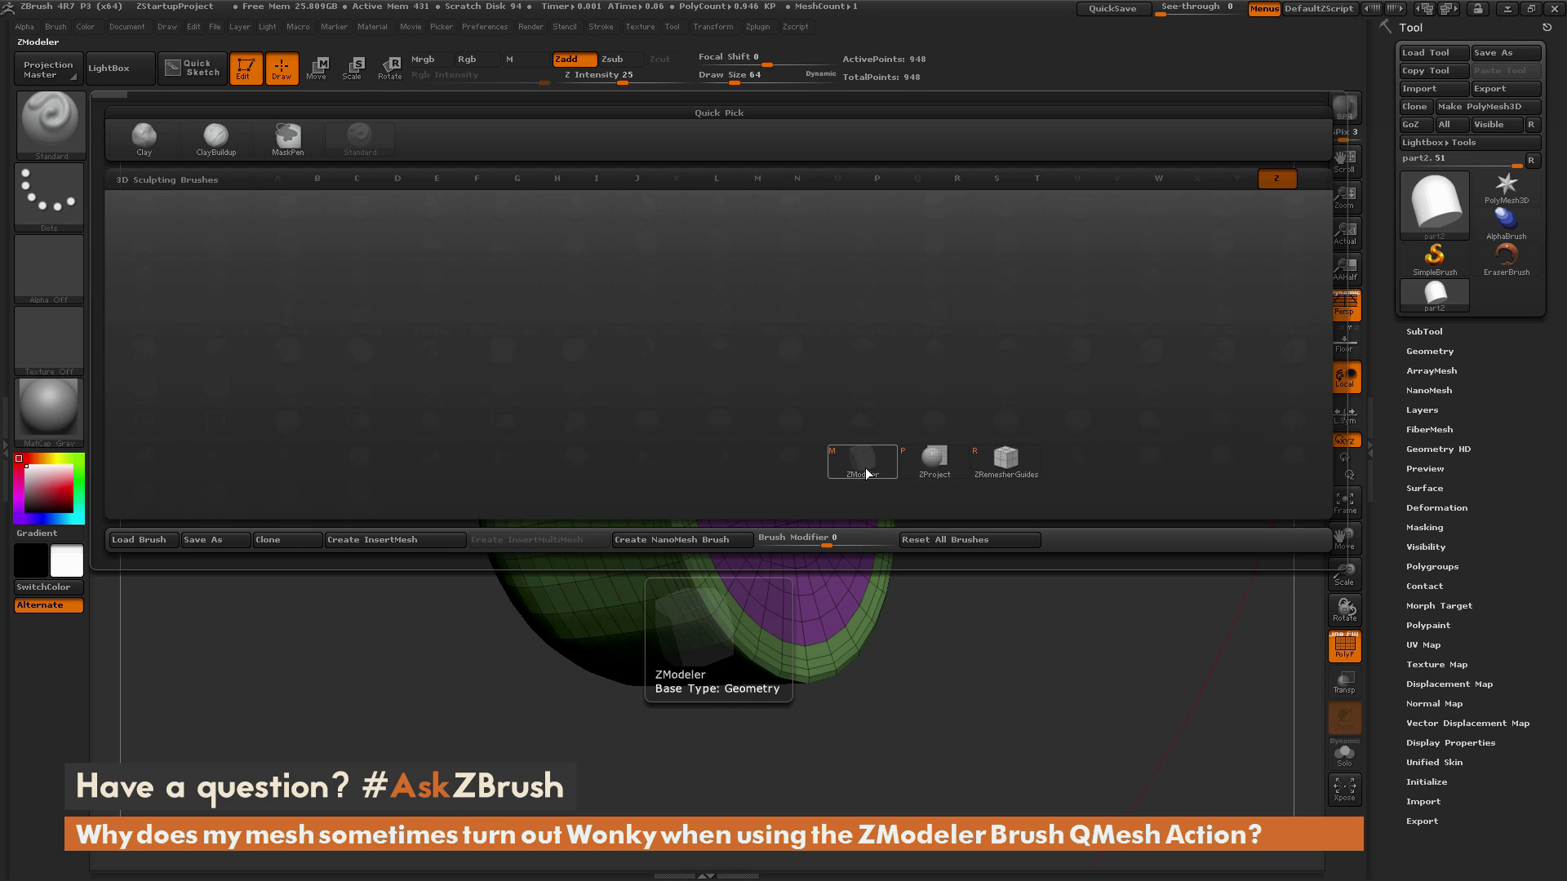
Choose the ZModeler brush and set its QMesh action to target Polygroup Island.
left_click(863, 461)
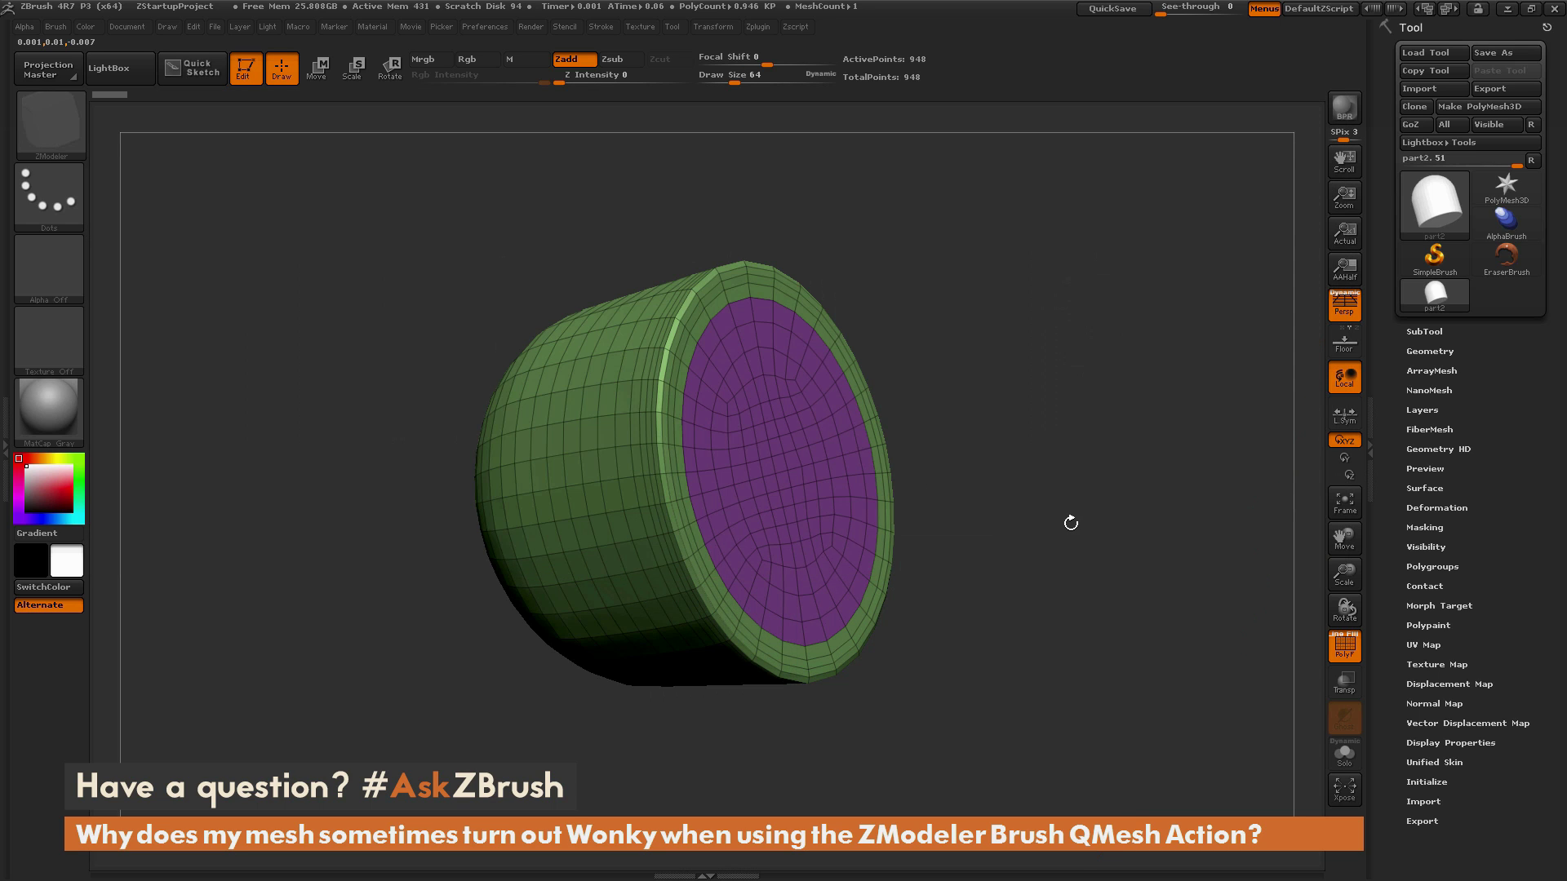
left_click_drag(1071, 522, 1044, 514)
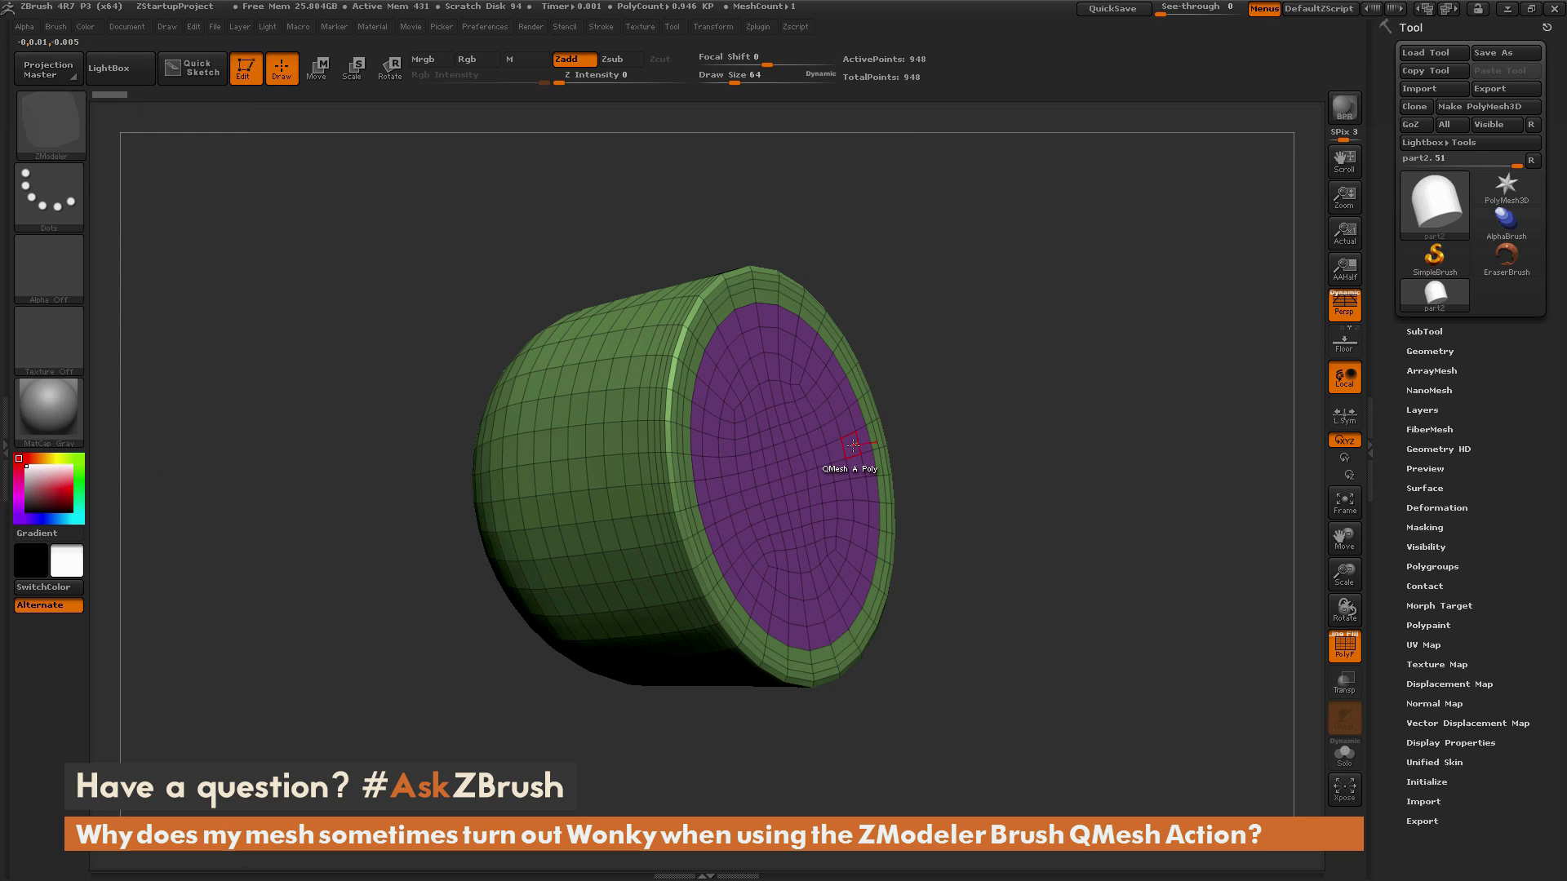
key("space")
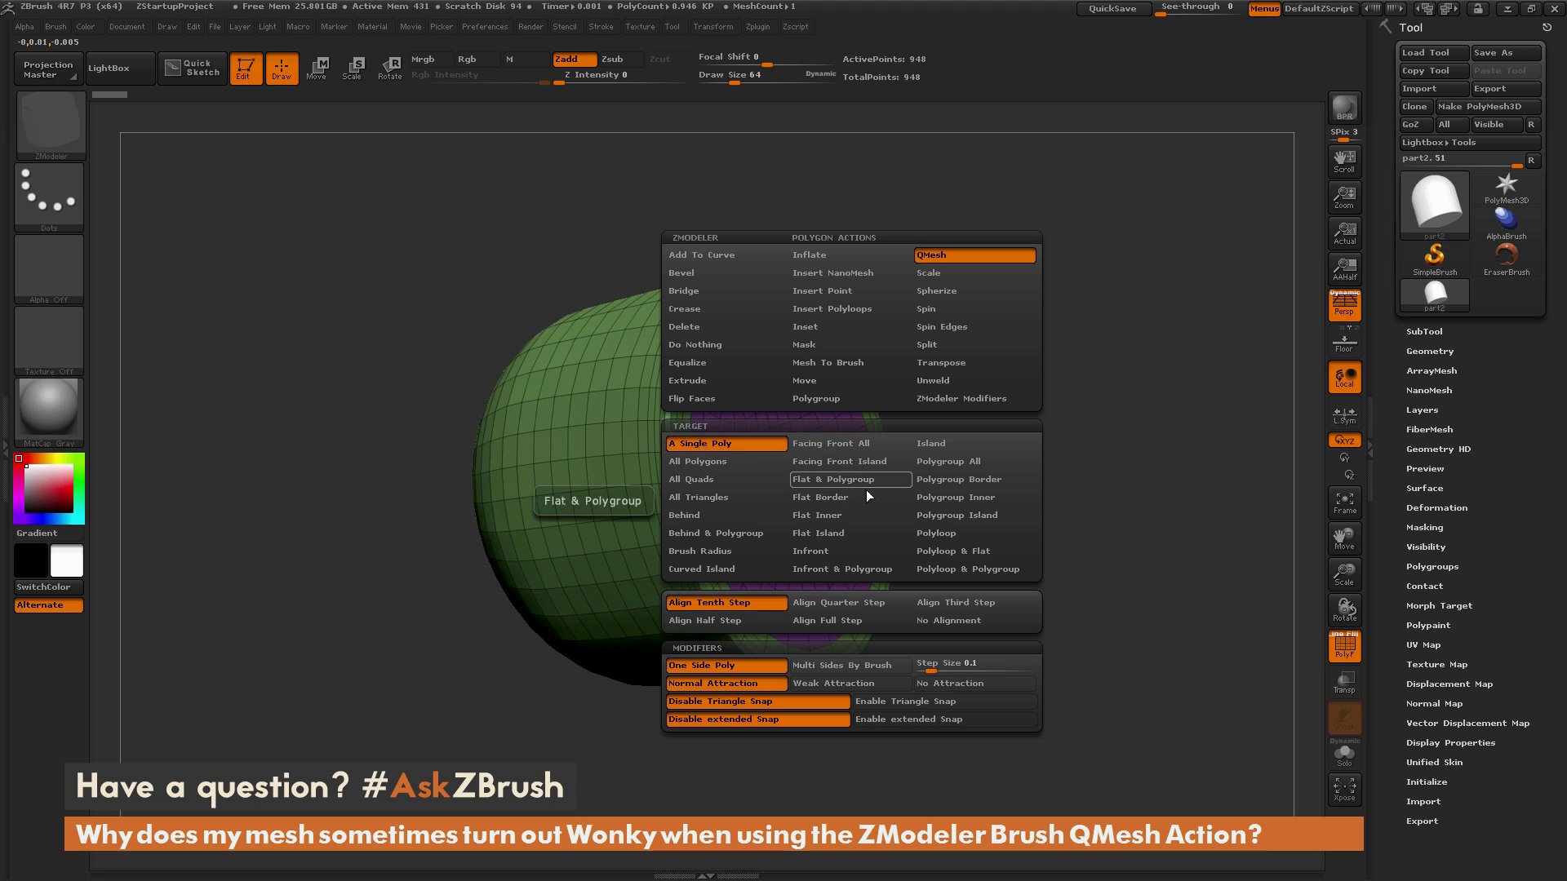
left_click(937, 516)
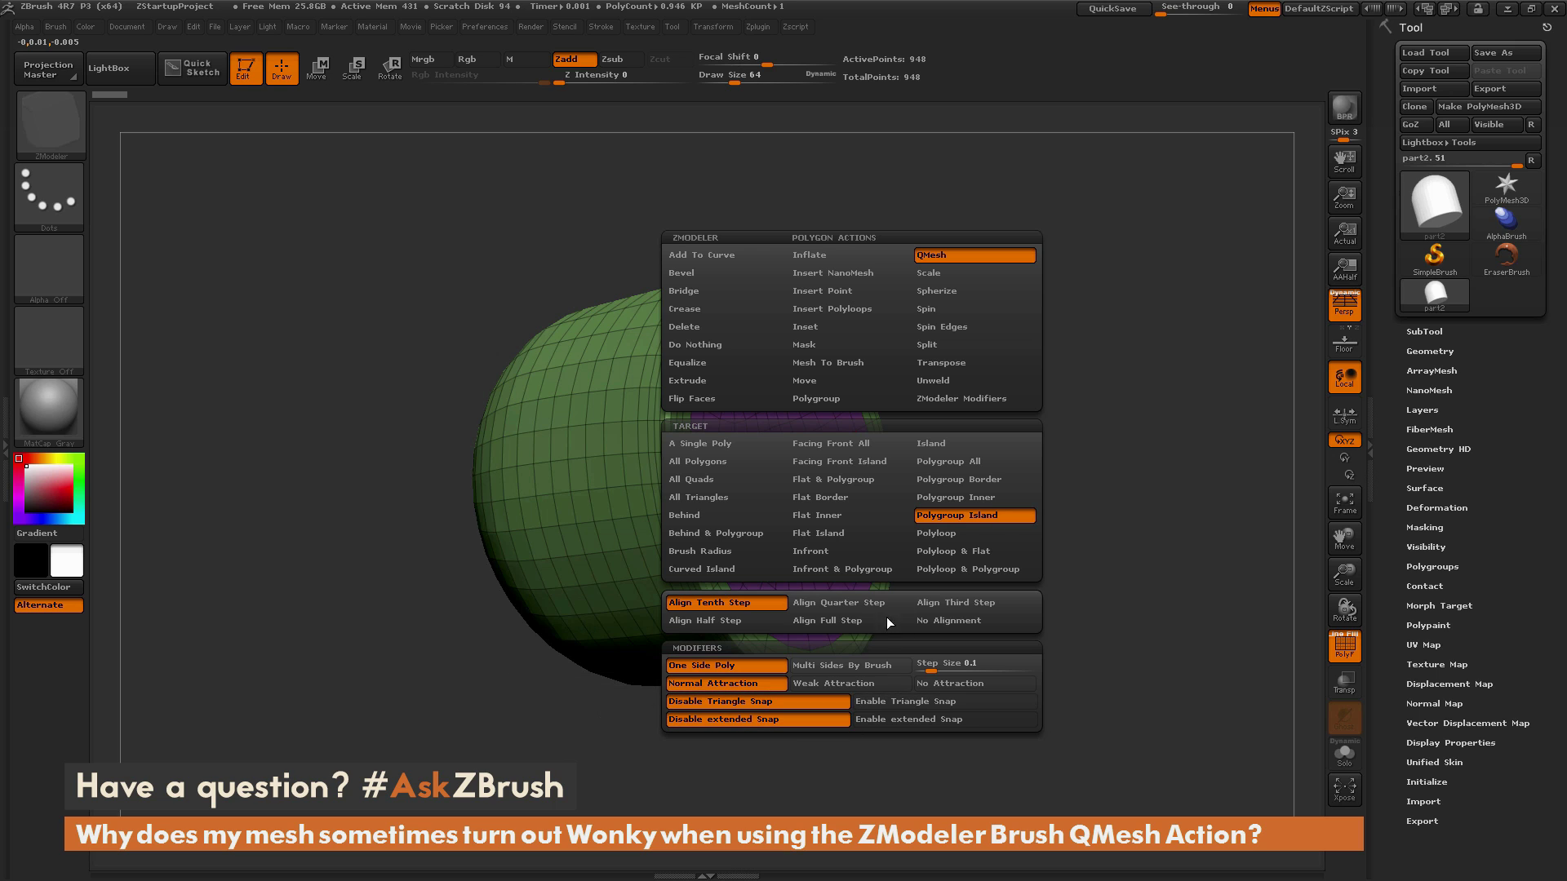
key("space")
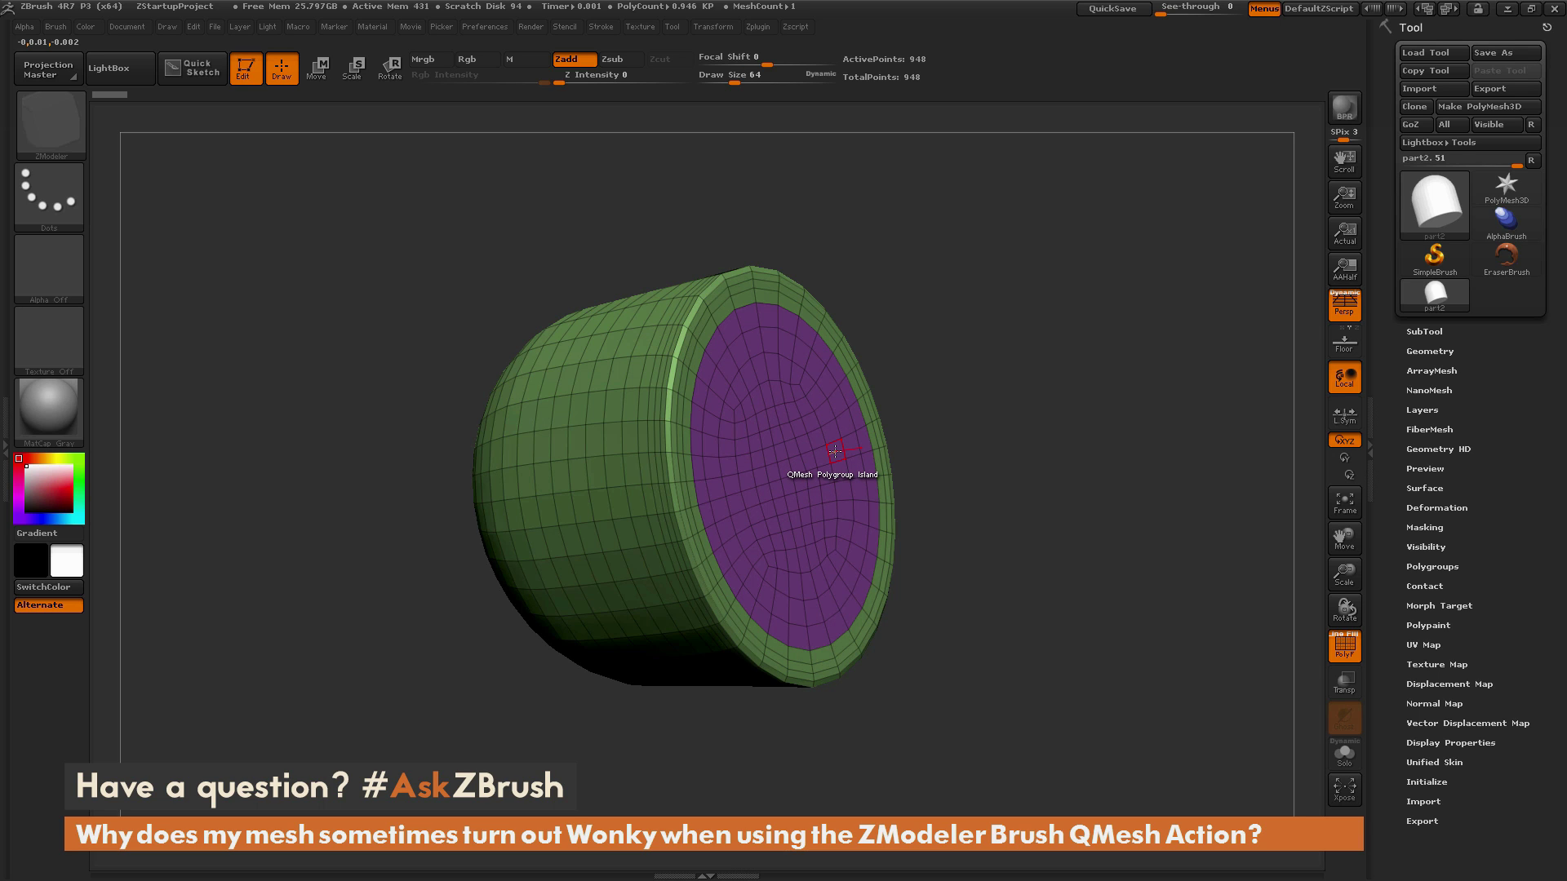
QMesh-extrude the purple cap outward, undo the first attempt, and extrude it again.
left_click_drag(835, 451, 903, 445)
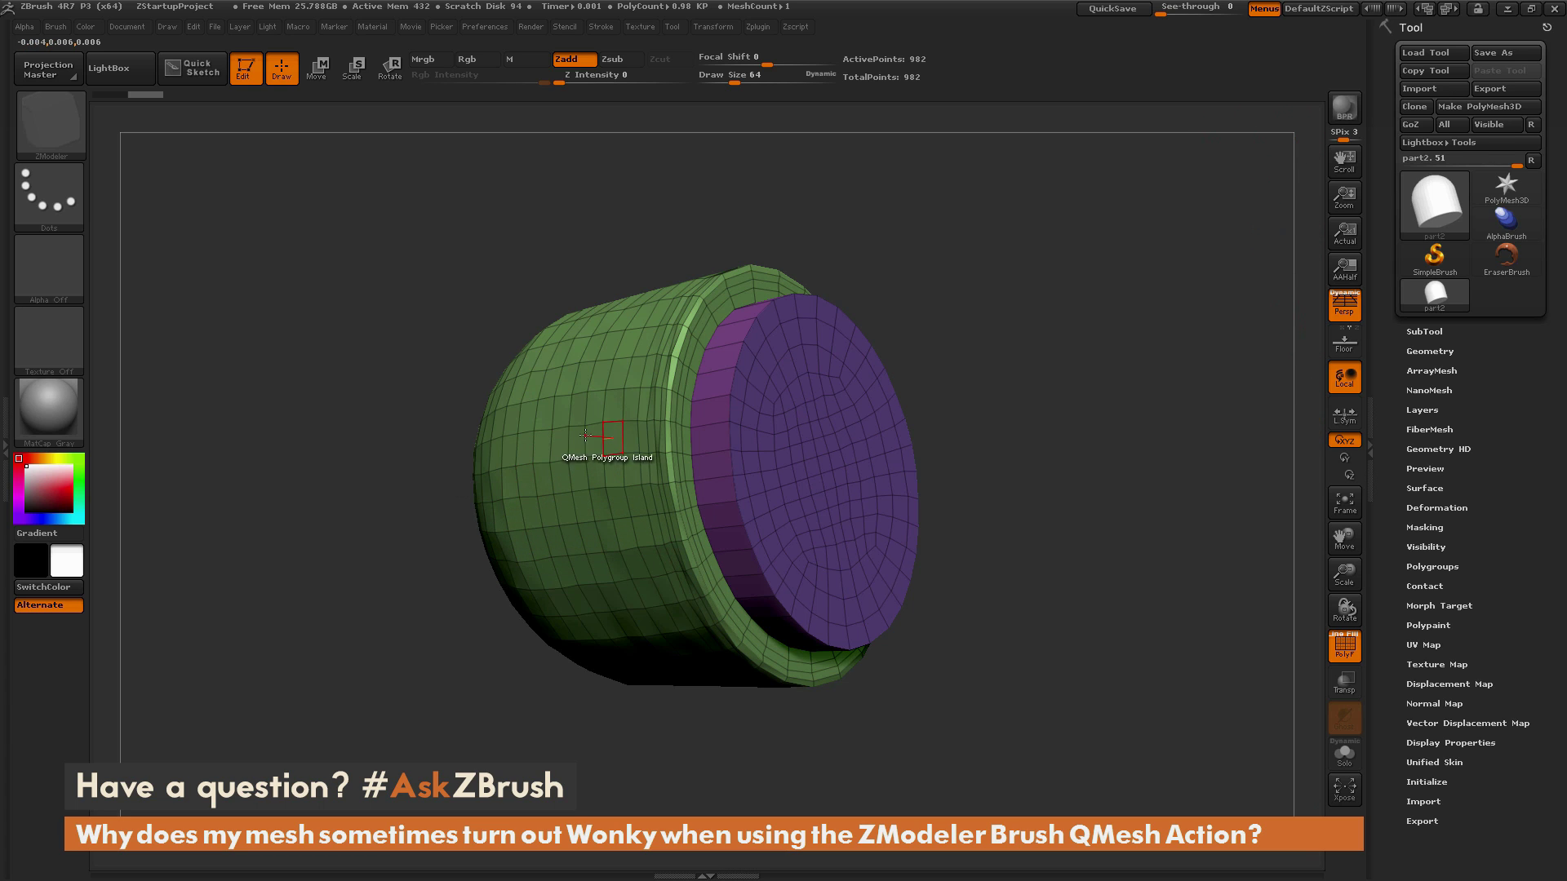
key("ctrl+z")
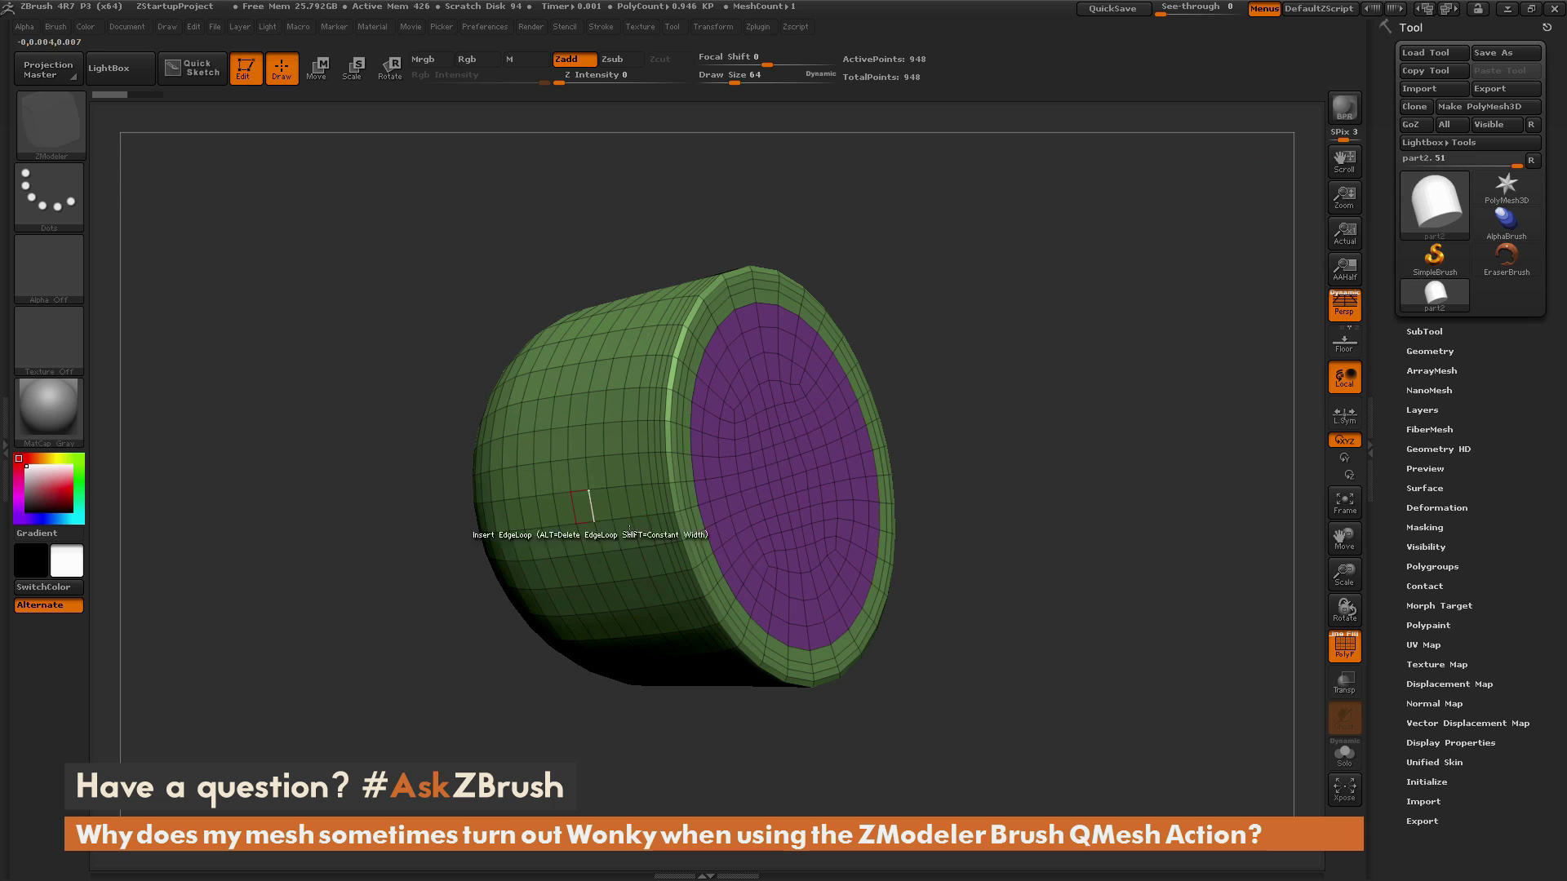
left_click_drag(742, 445, 890, 453)
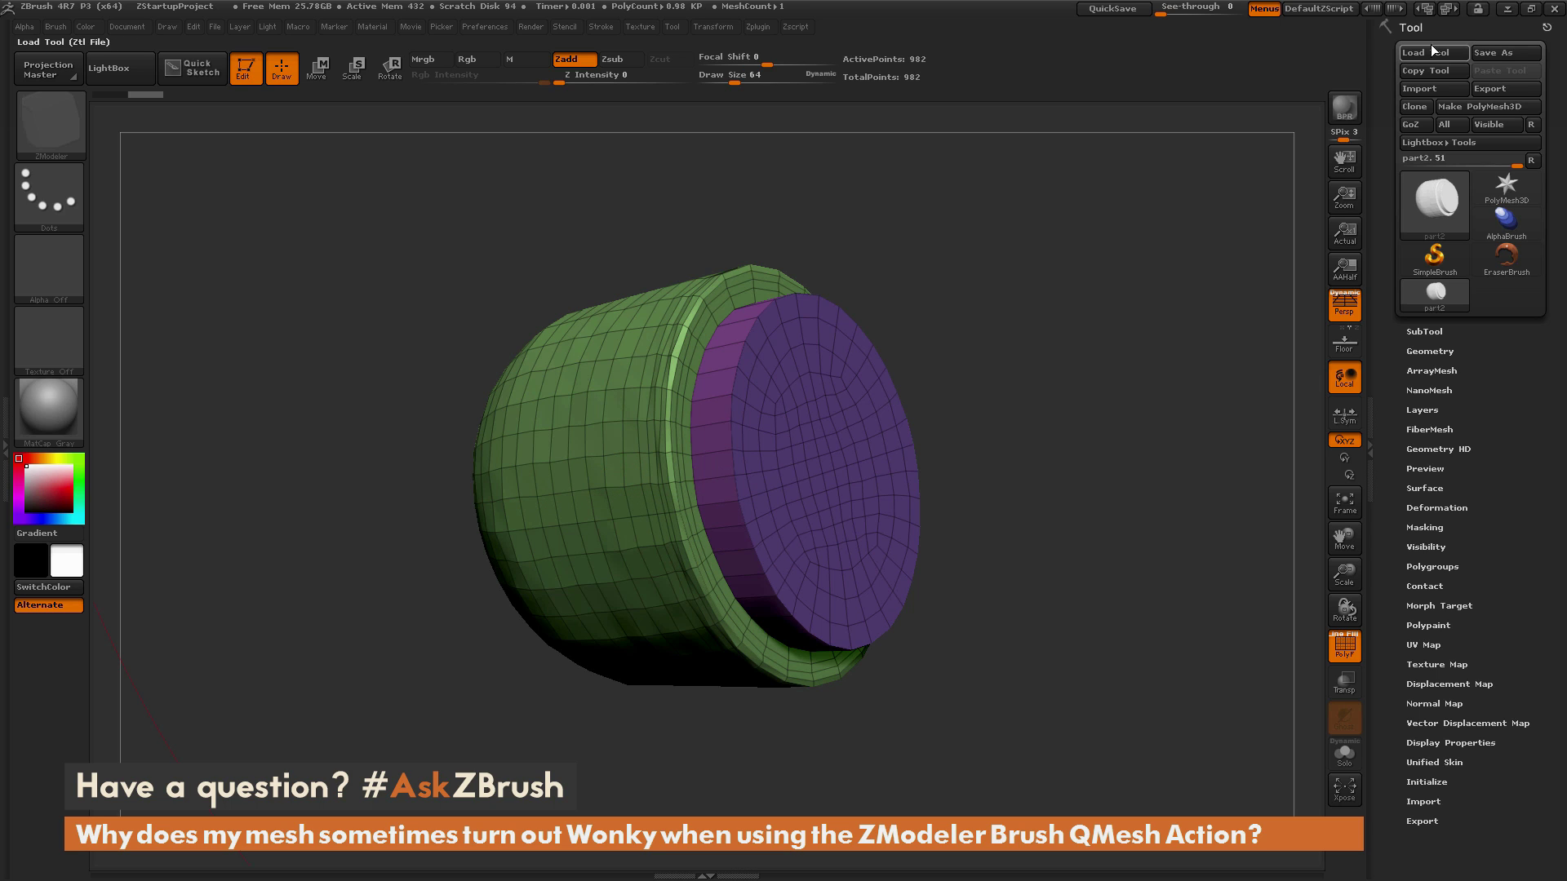
Read the mesh's tiny XYZ Size (about 0.02) under Tool > Geometry, then undo the cap extrusion.
left_click(1442, 351)
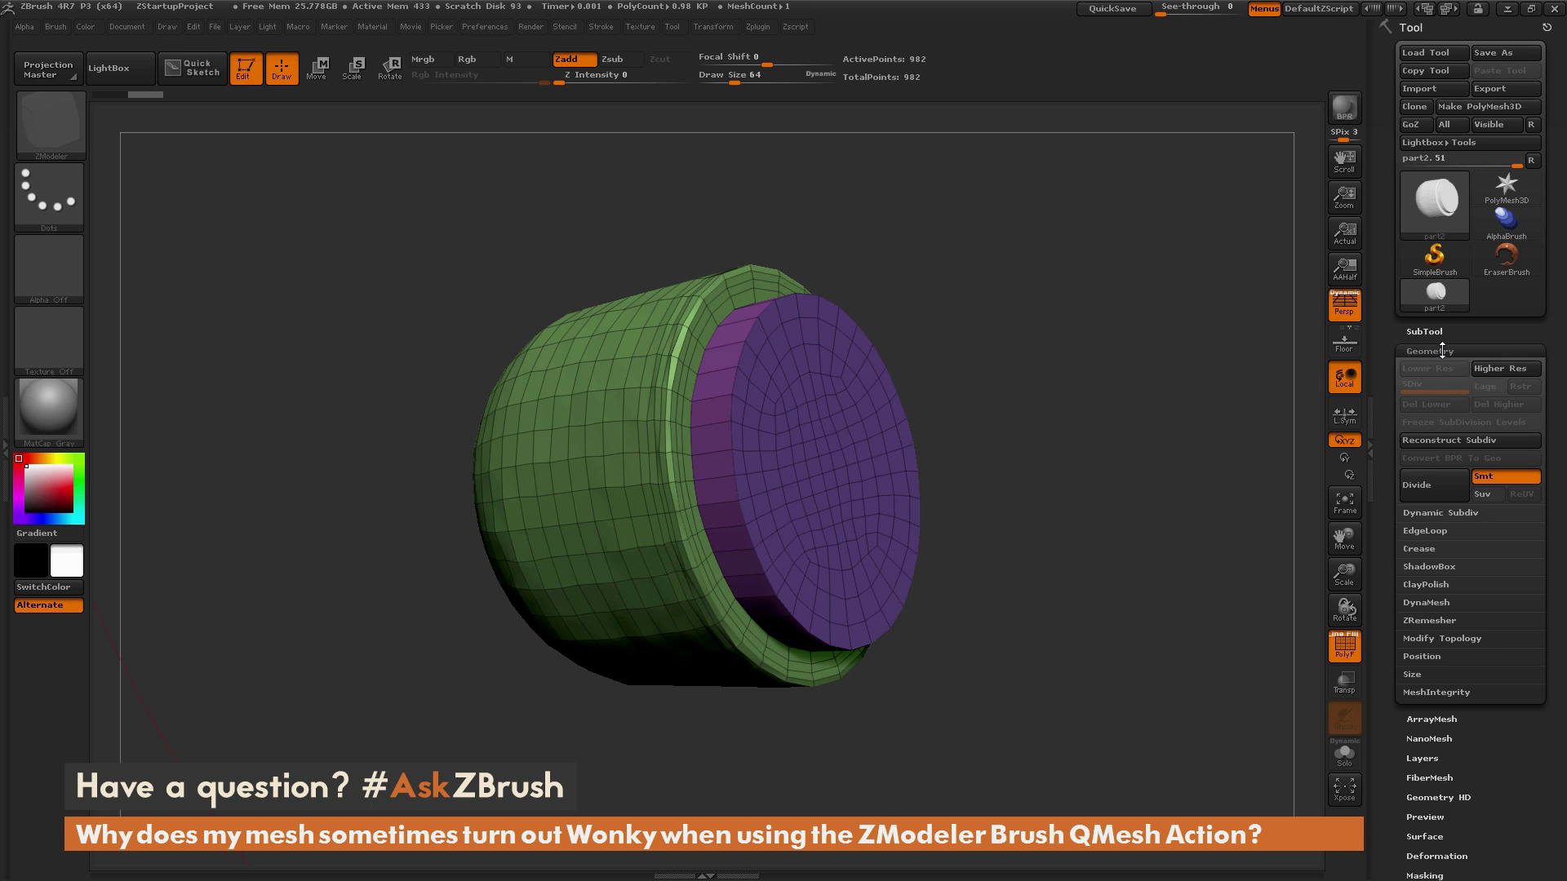
left_click(1428, 677)
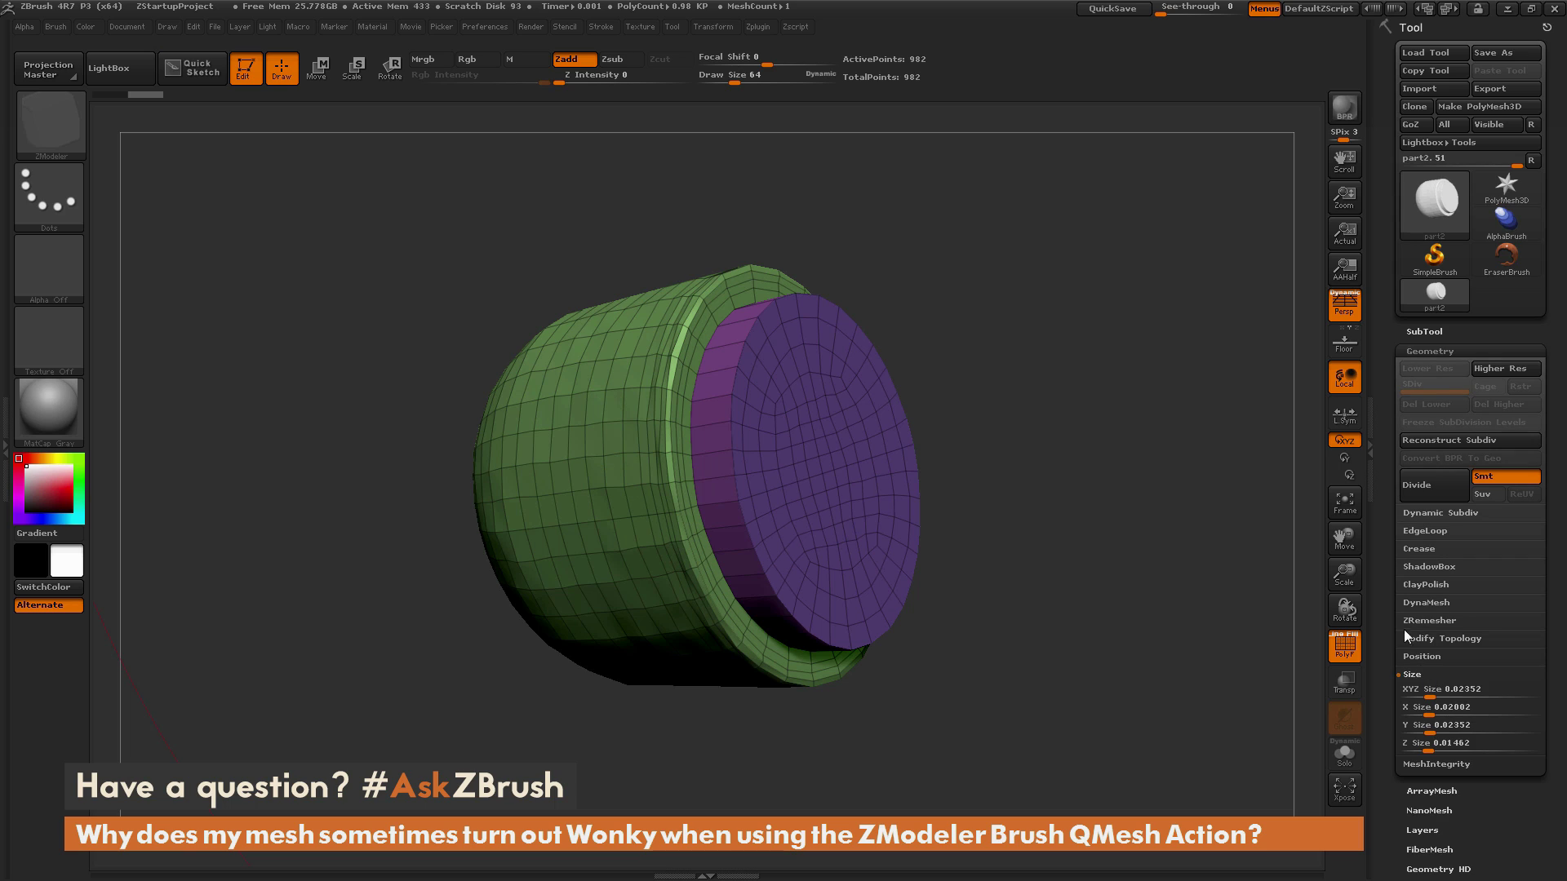
left_click_drag(1379, 618, 1389, 546)
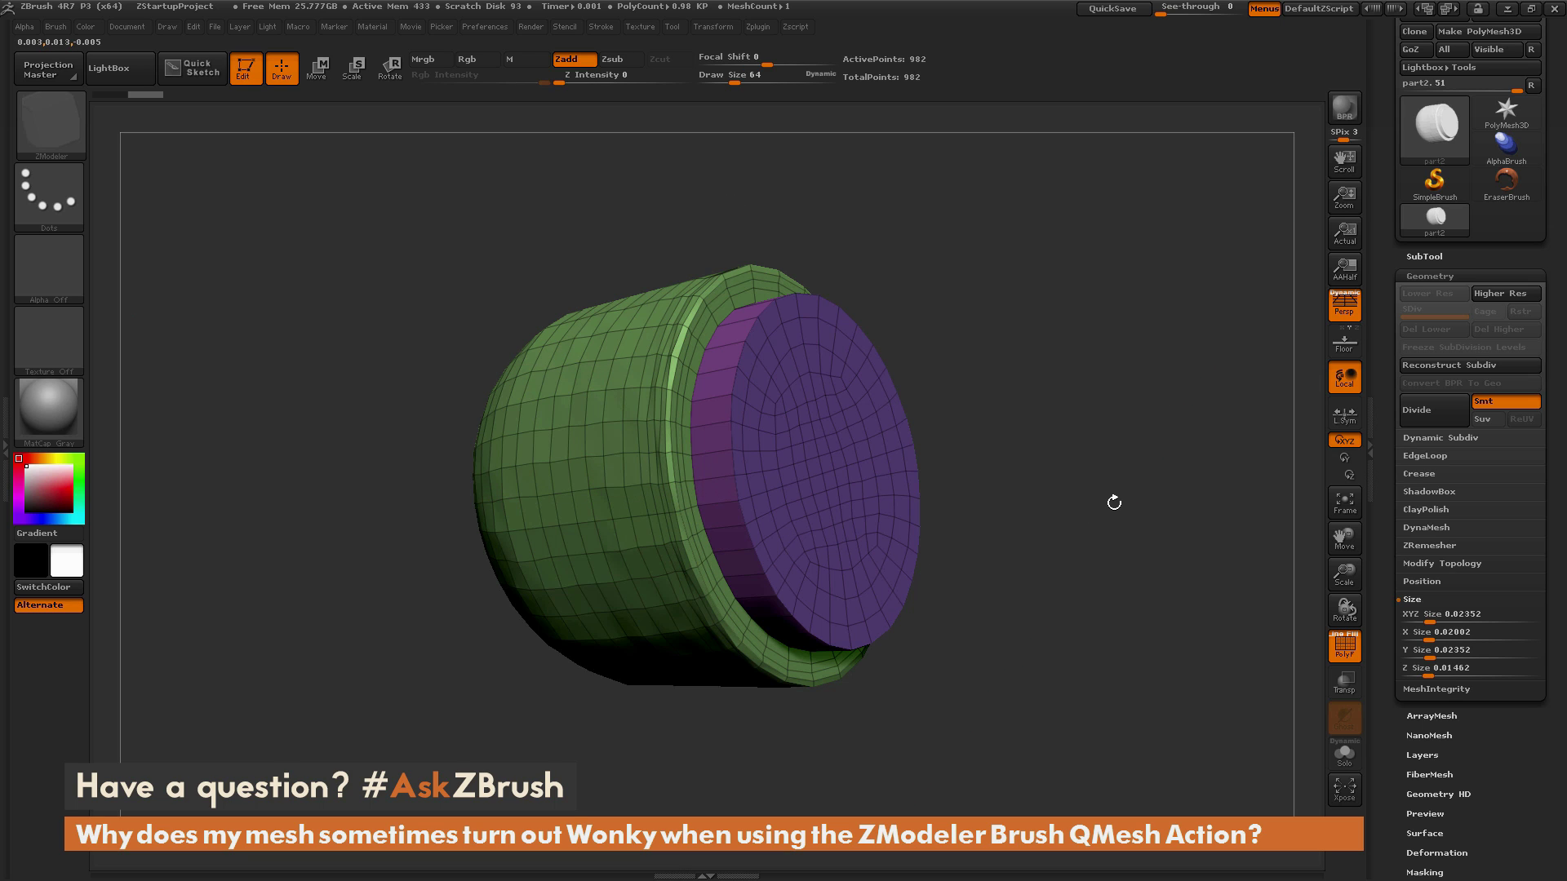
left_click_drag(816, 474, 923, 465)
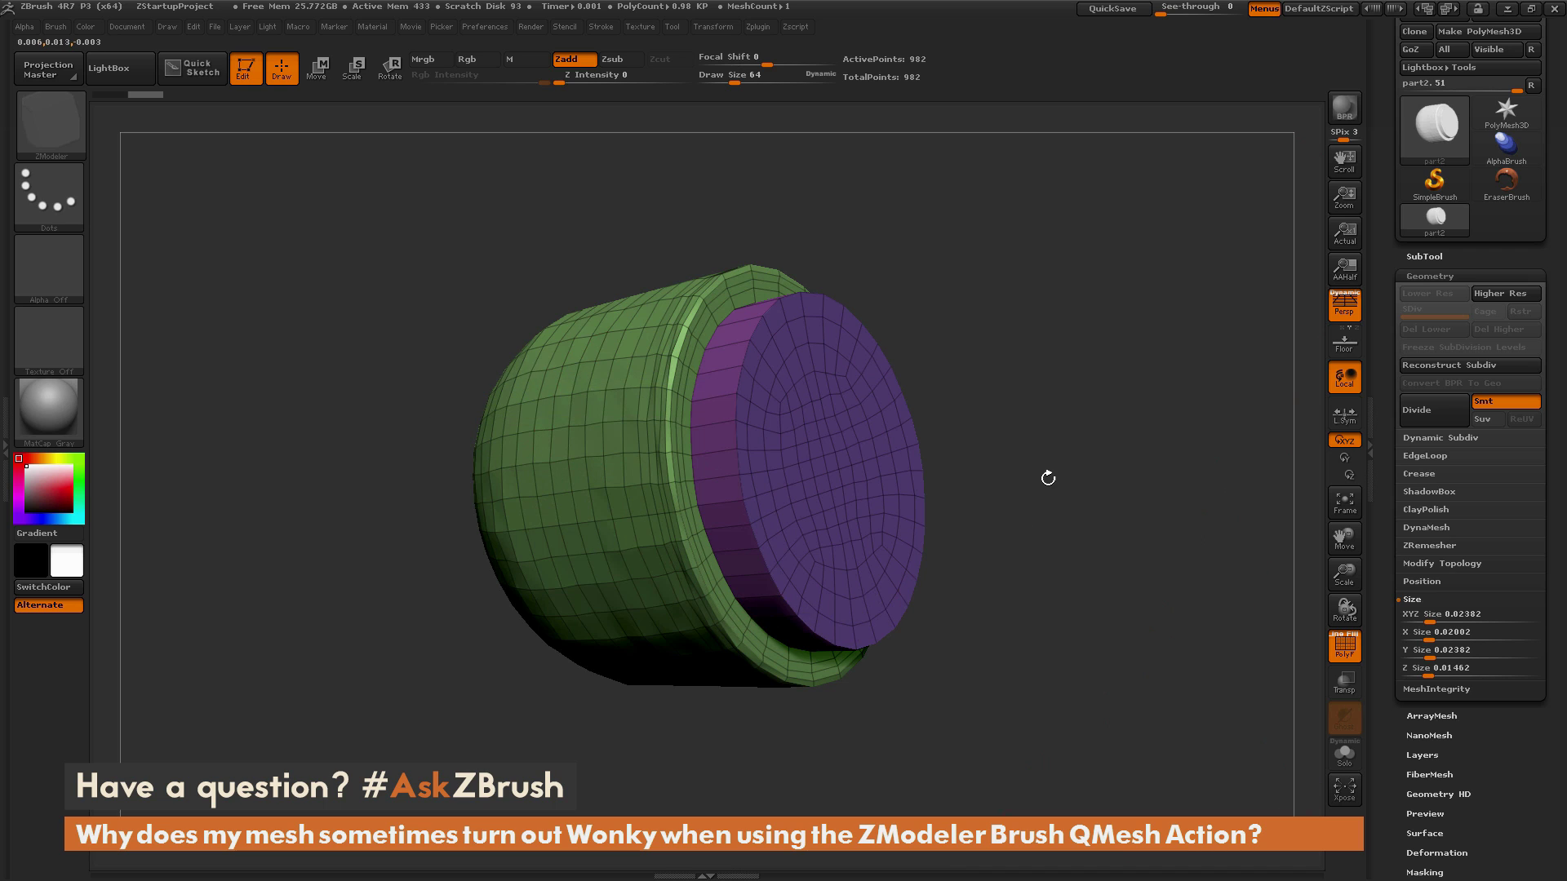
key("ctrl+z")
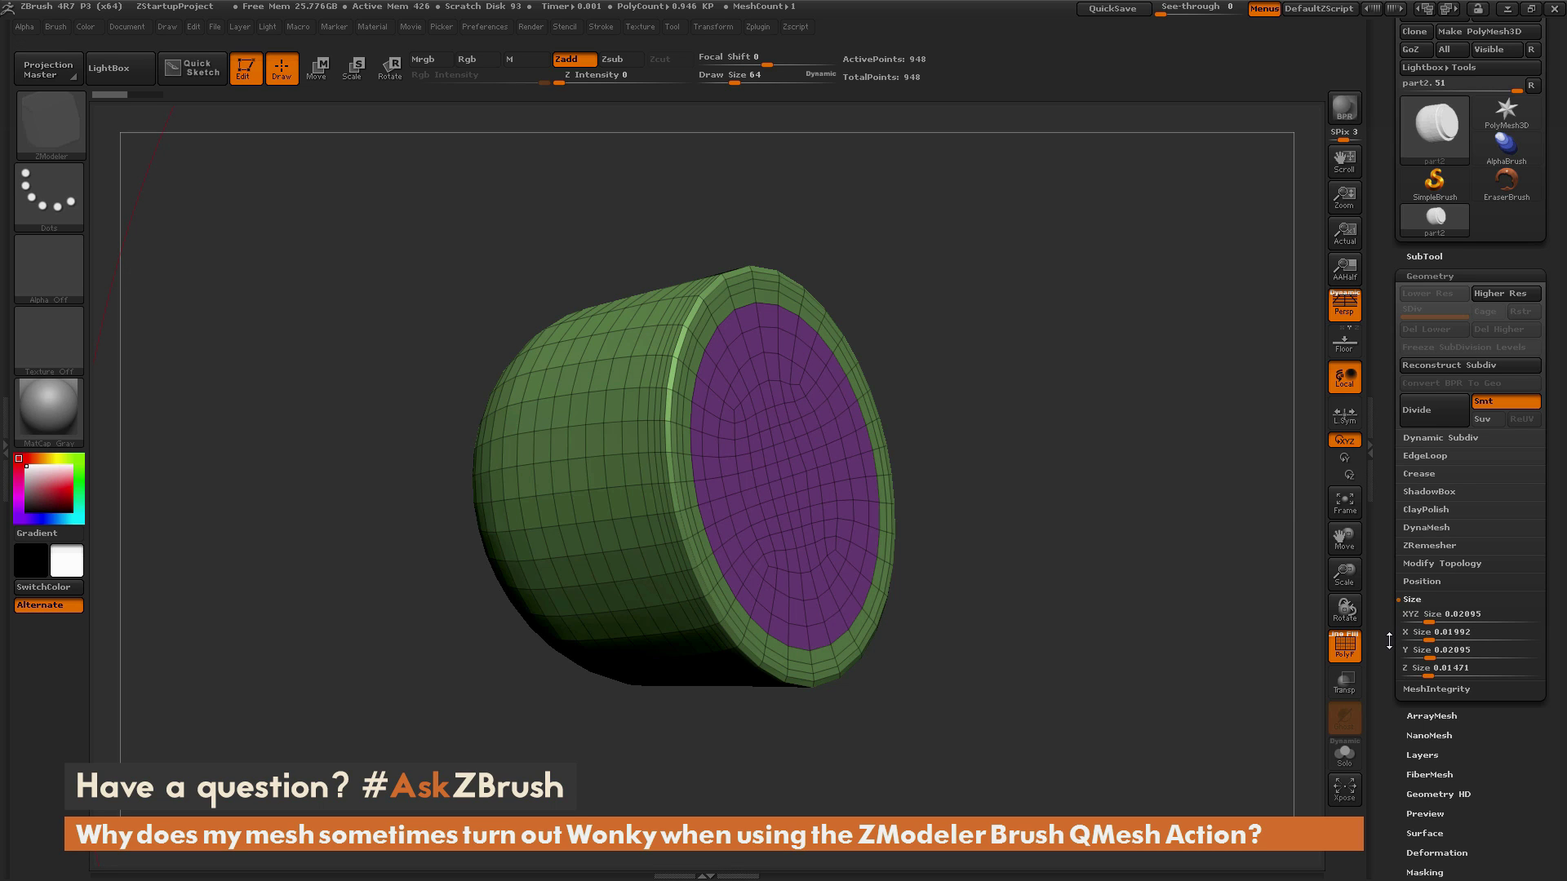
Apply Deformation > Unify, frame the enlarged cylinder, and confirm XYZ Size now reads 1.99811.
scroll(1457, 563, "down", 5)
left_click(1457, 563)
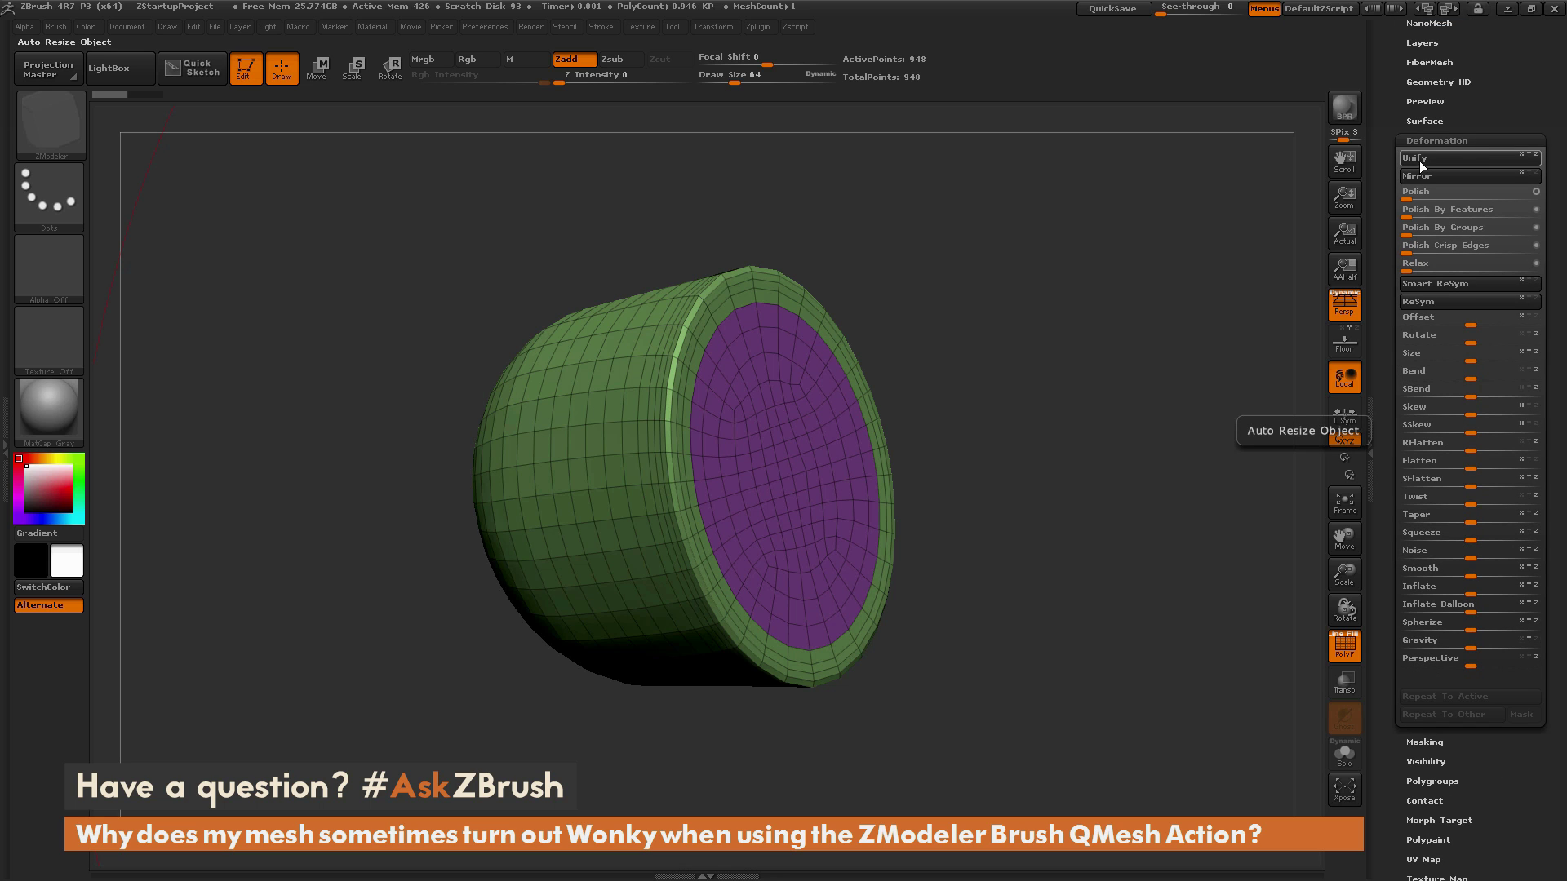
left_click(1428, 157)
left_click(1345, 504)
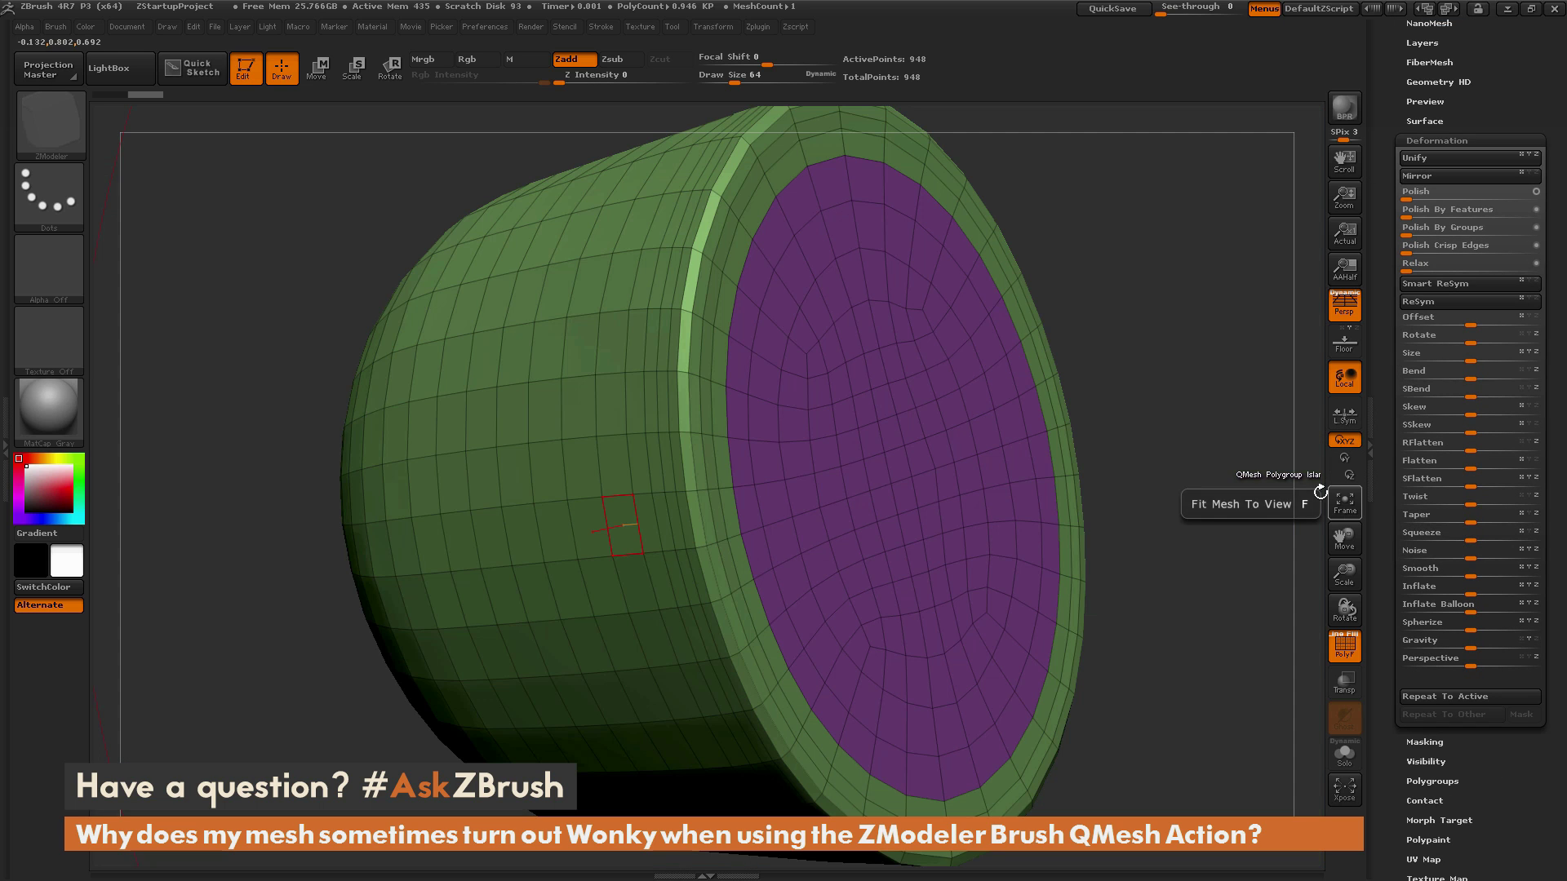
left_click_drag(1235, 514, 1306, 339, "alt")
left_click_drag(1509, 119, 1504, 243)
left_click(1455, 302)
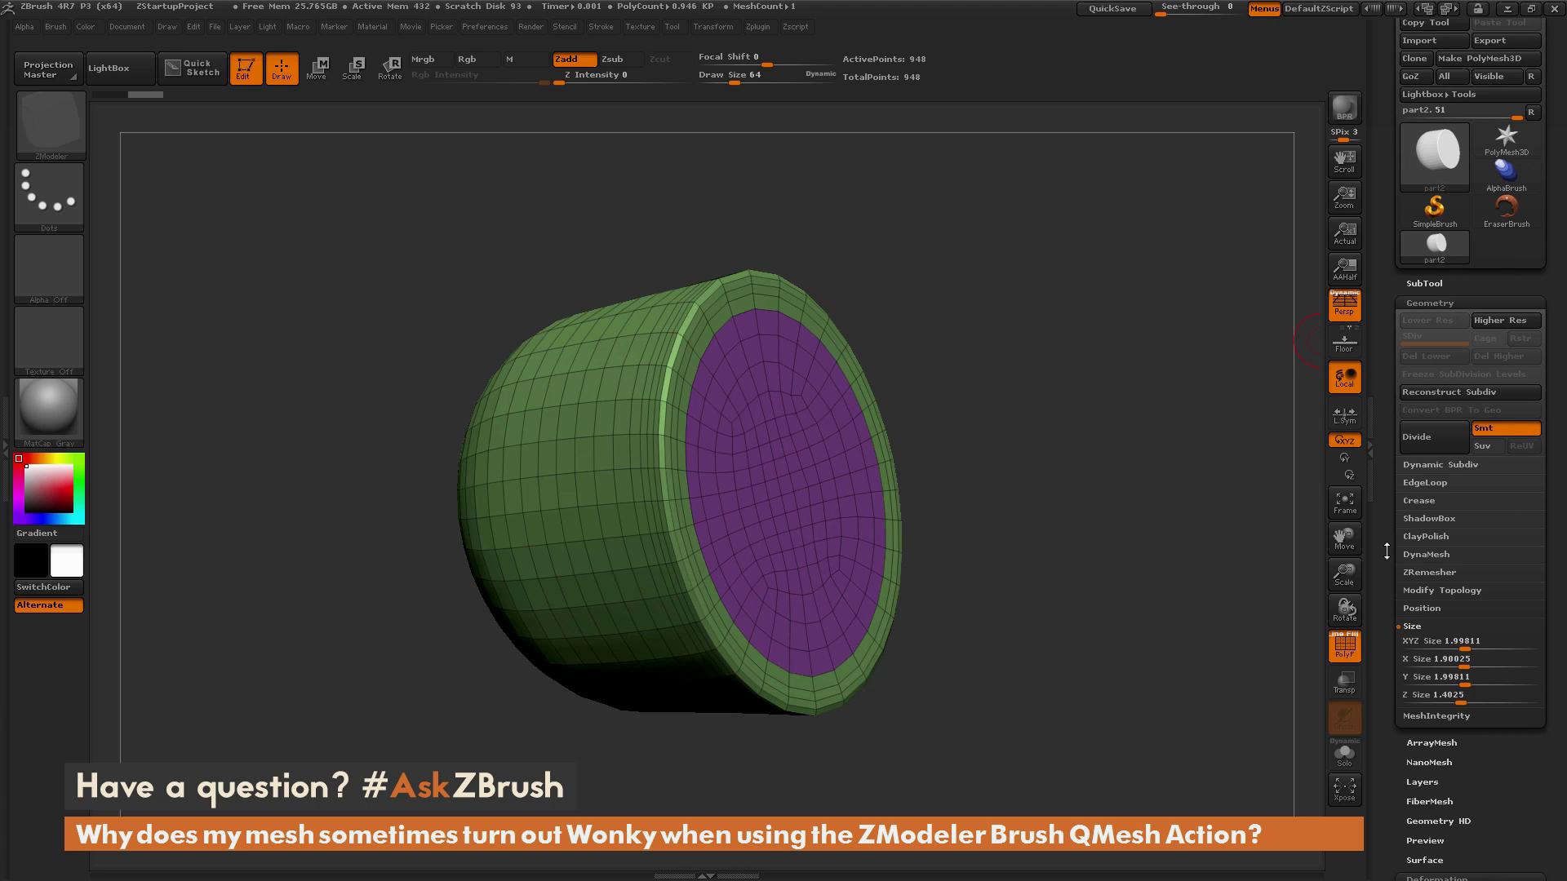
left_click(1406, 643)
QMesh-extrude the purple cap outward on the unified mesh and orbit to inspect the clean result.
left_click_drag(955, 394, 1024, 441)
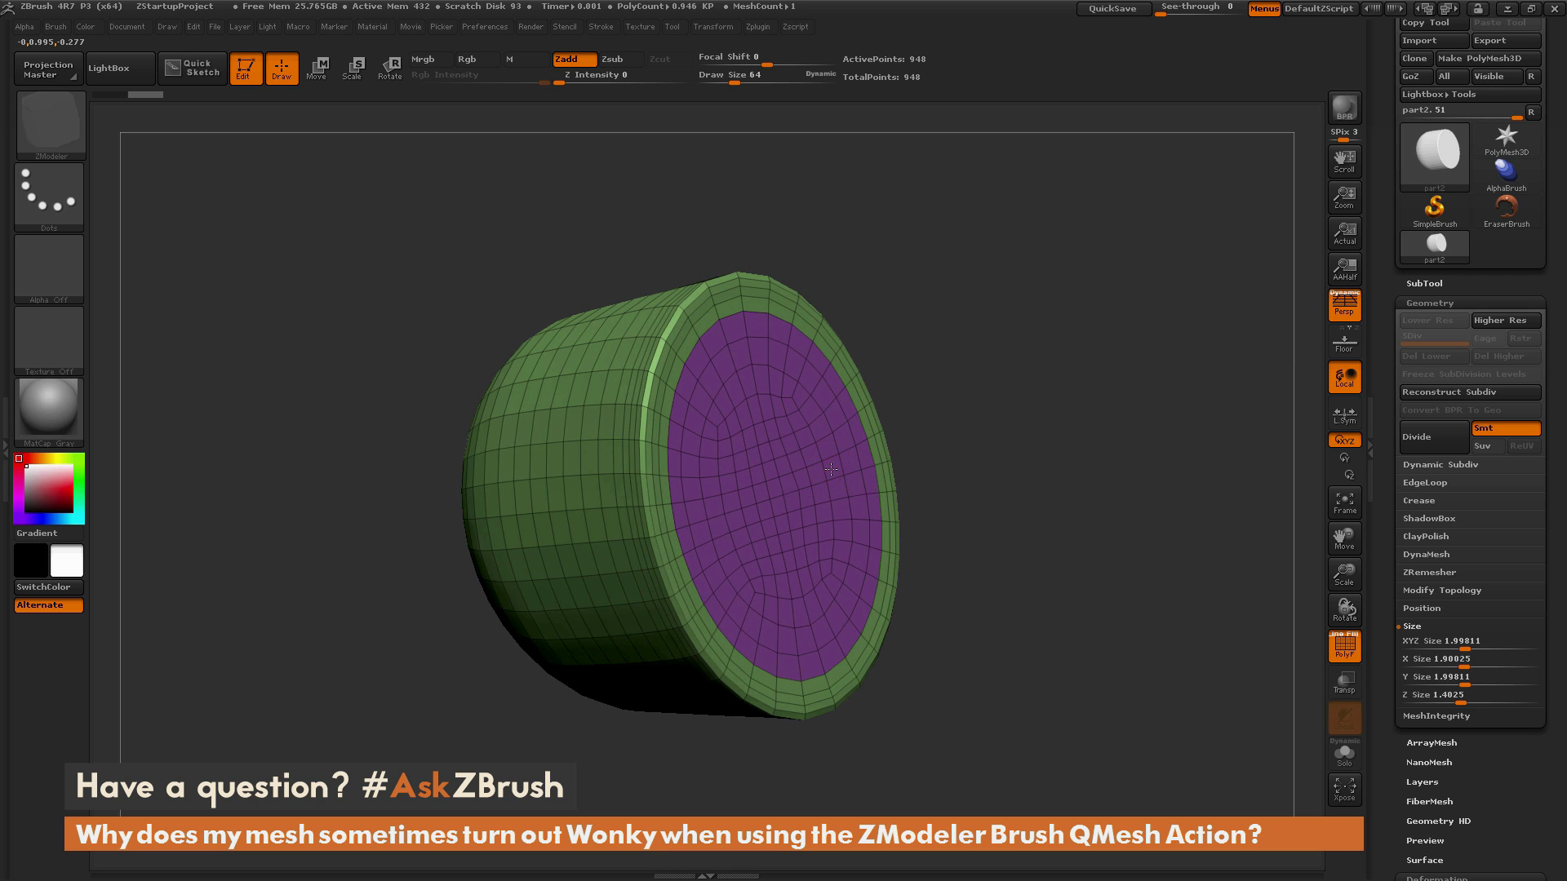
left_click_drag(831, 469, 992, 473)
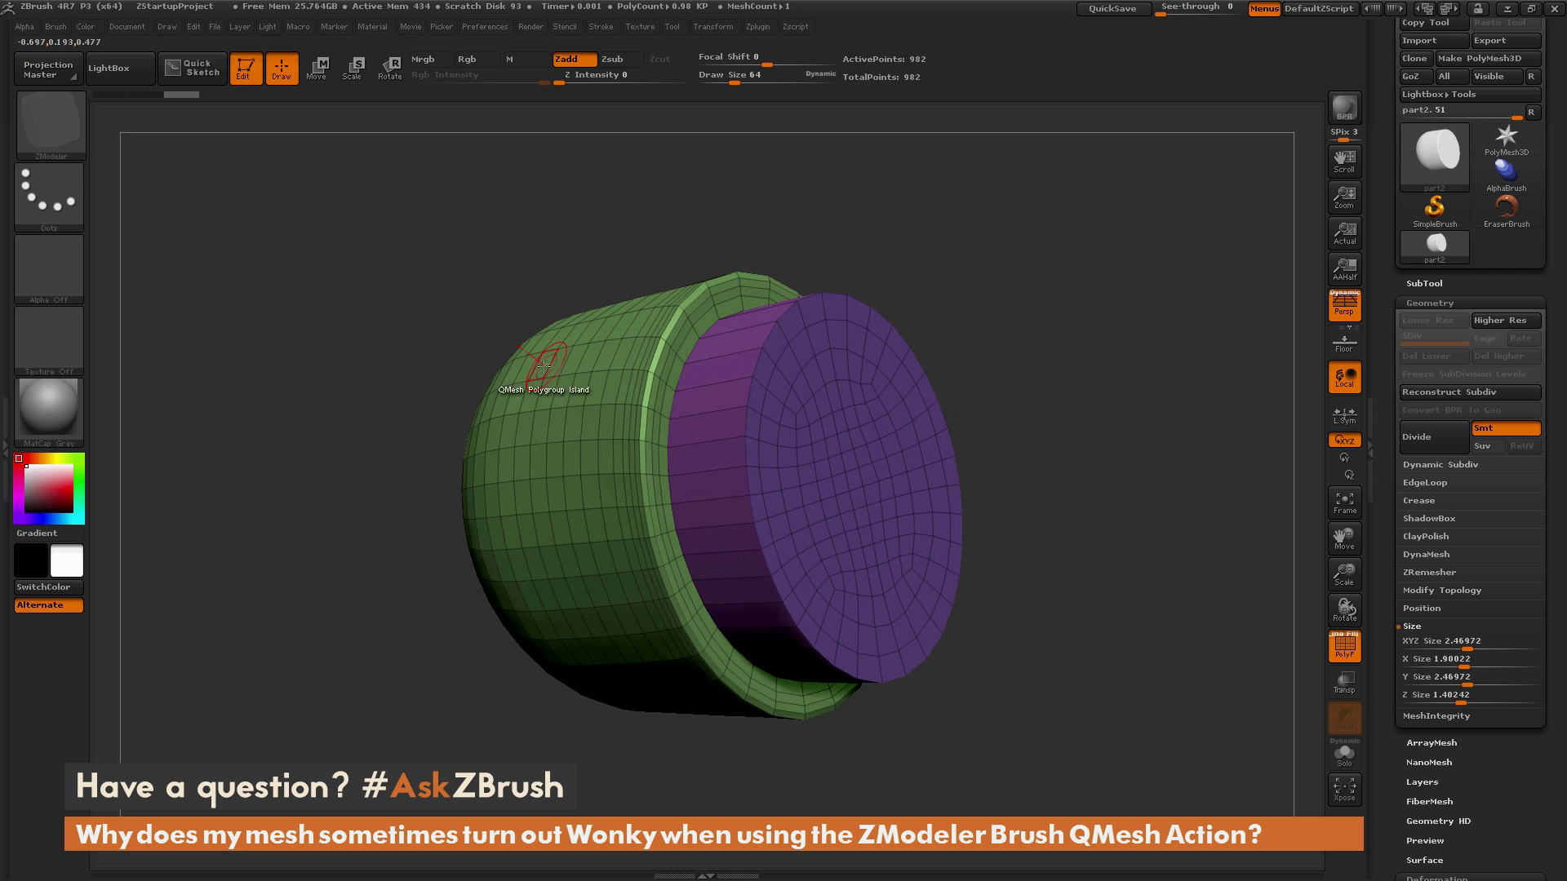
left_click_drag(1061, 520, 1098, 493)
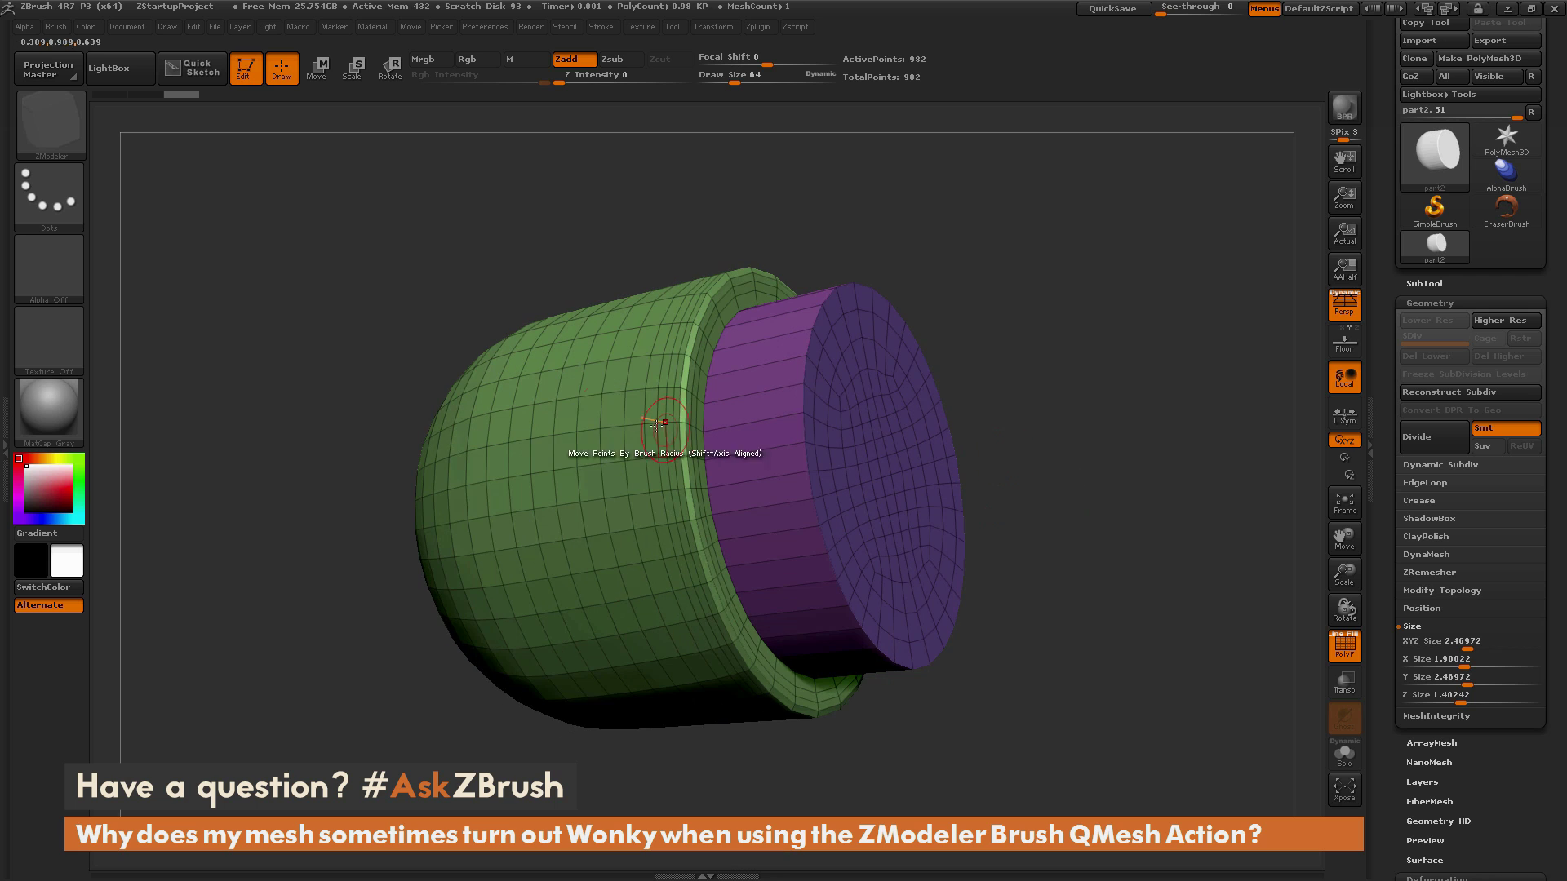
left_click_drag(1050, 298, 1124, 330)
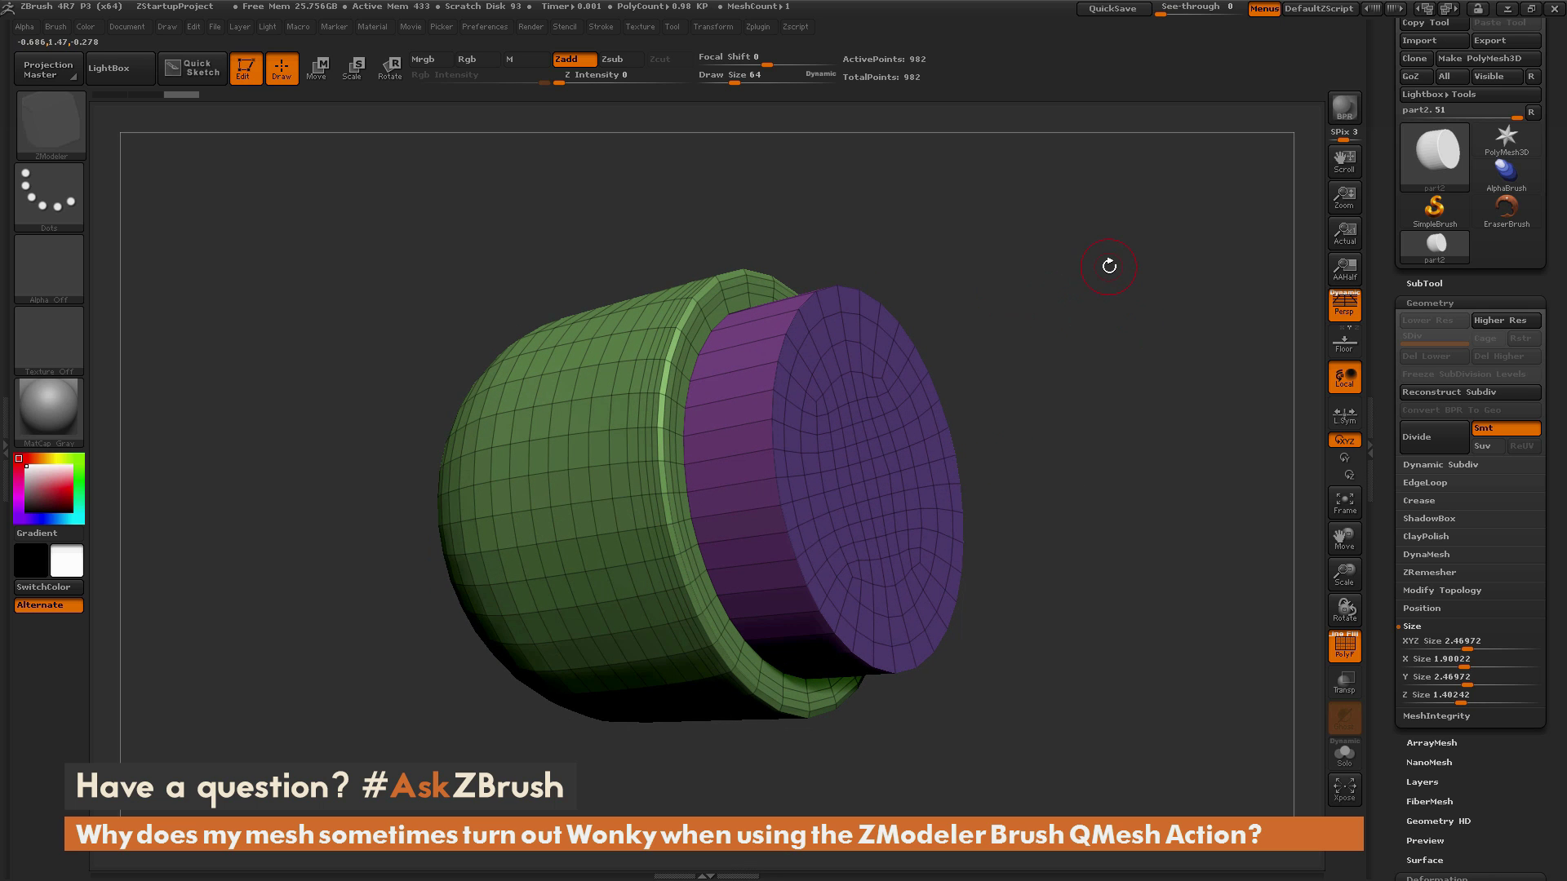
left_click_drag(1109, 267, 1100, 325)
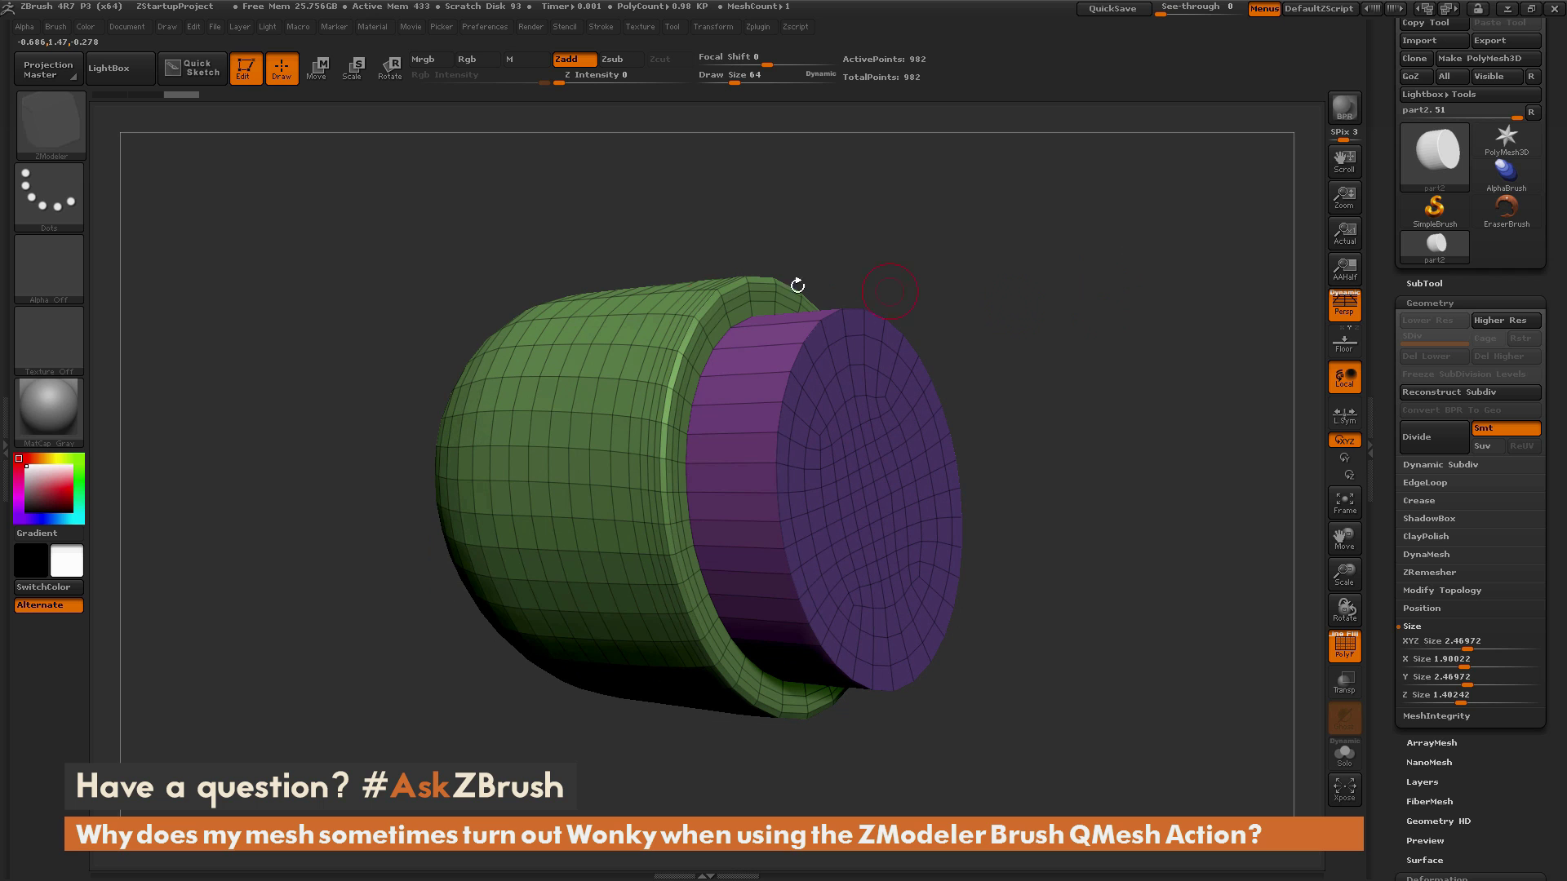
mouse_move(1074, 390)
left_mouse_down()
mouse_move(1103, 312)
mouse_move(1078, 359)
left_mouse_up()
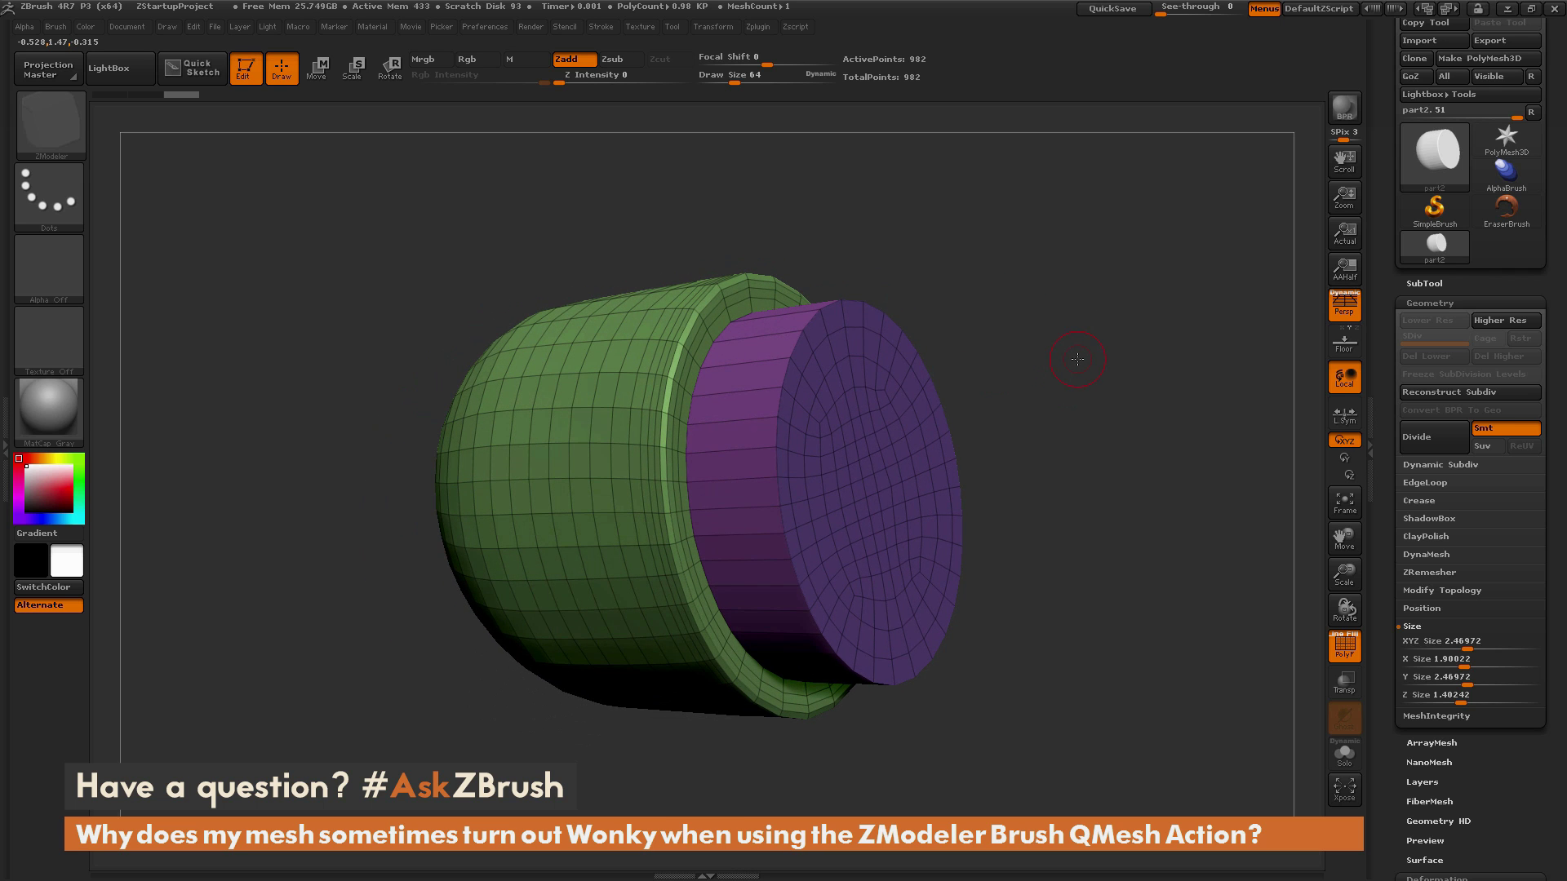